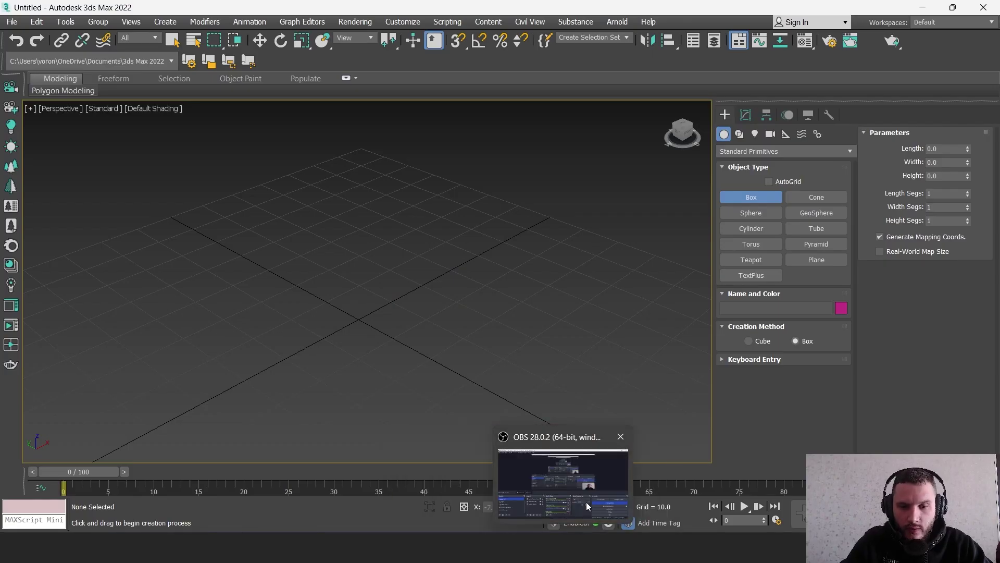
# Read the community chat's question about transferring 3ds Max files, then go back to 3ds Max
pyautogui.click(347, 547)
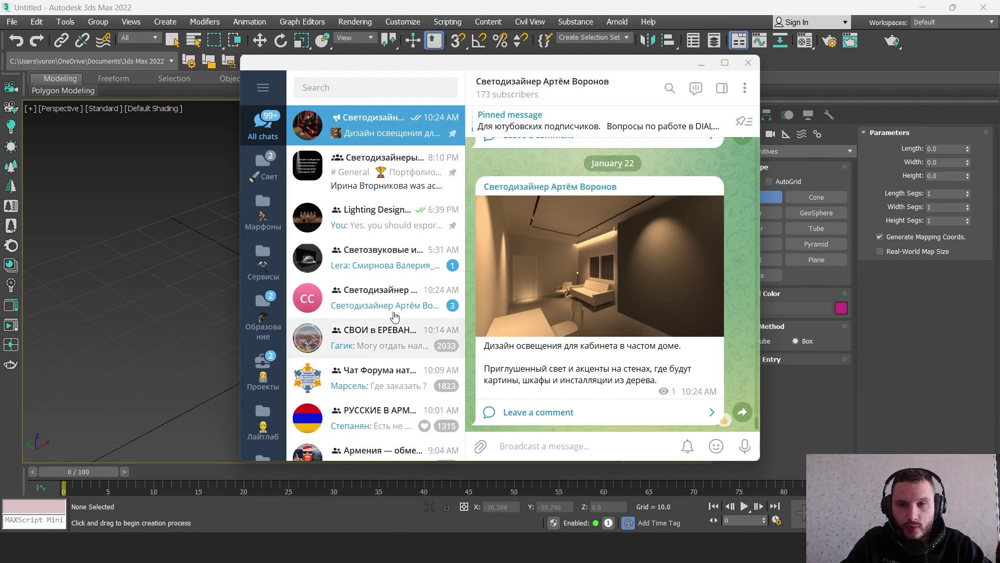
pyautogui.click(406, 224)
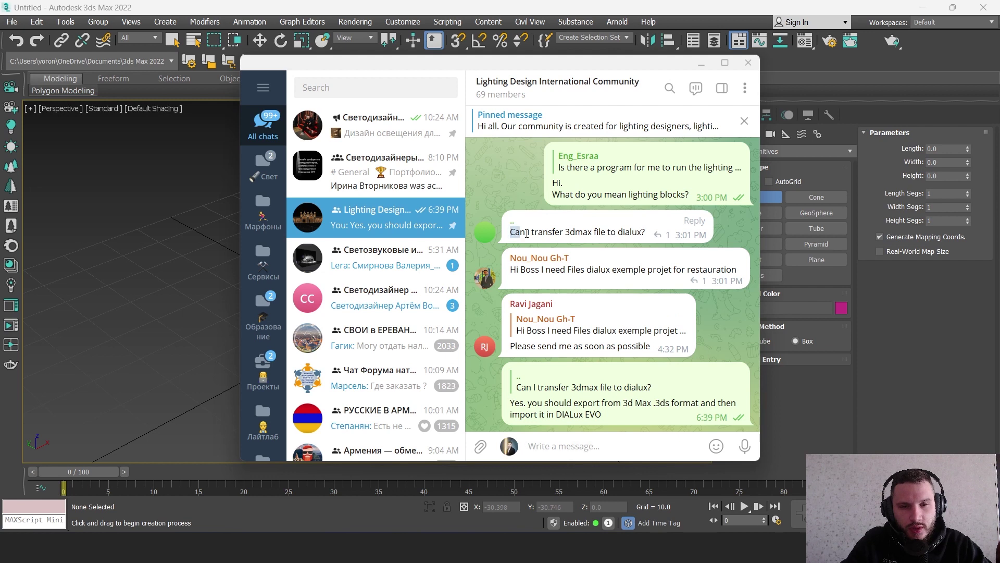
pyautogui.moveTo(511, 232); pyautogui.dragTo(647, 232)
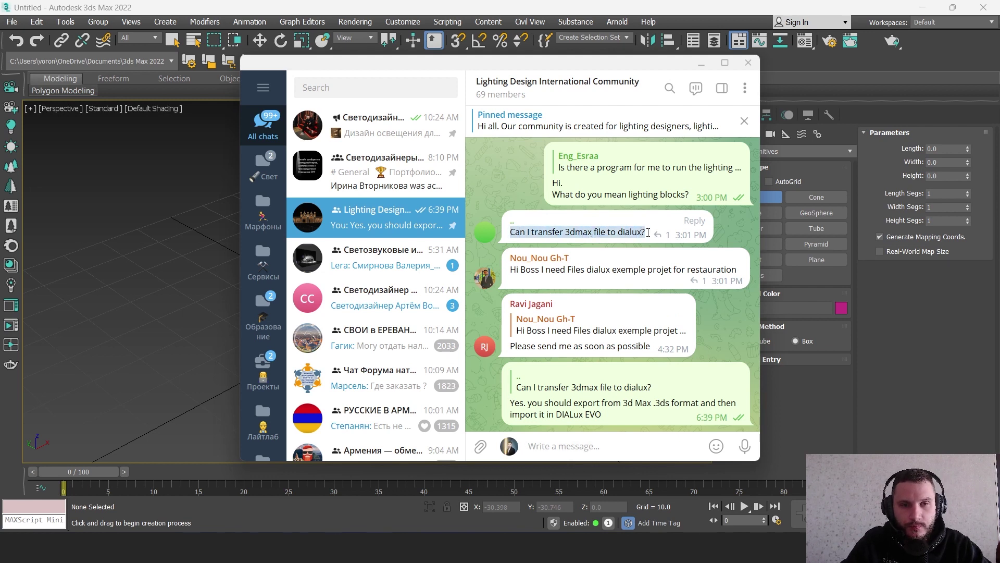
pyautogui.click(702, 63)
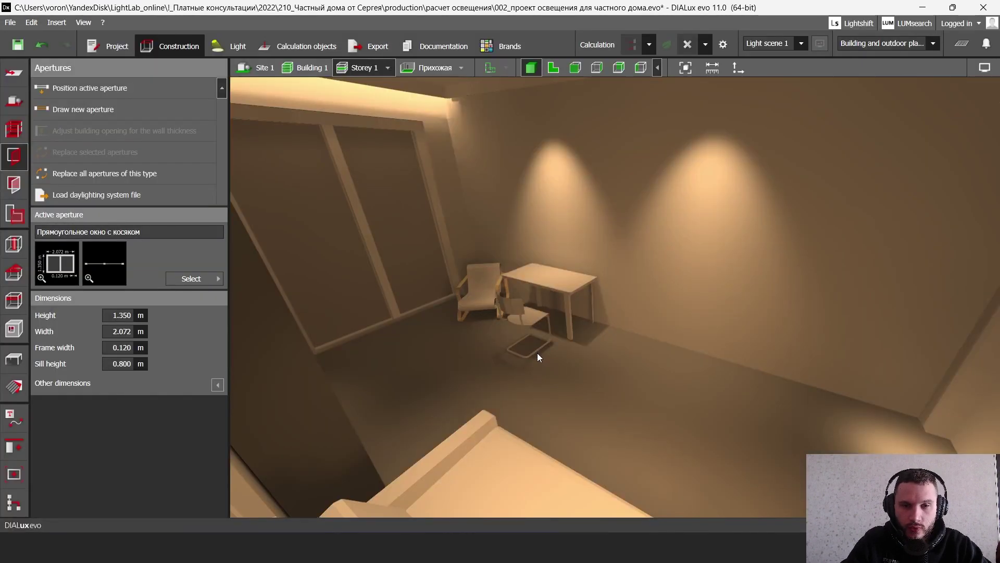
# Orbit around the room toward the window corner with the table and back to a floor-plan overview
pyautogui.scroll(-5, 537, 353)
pyautogui.moveTo(583, 287); pyautogui.dragTo(568, 320, button='right')
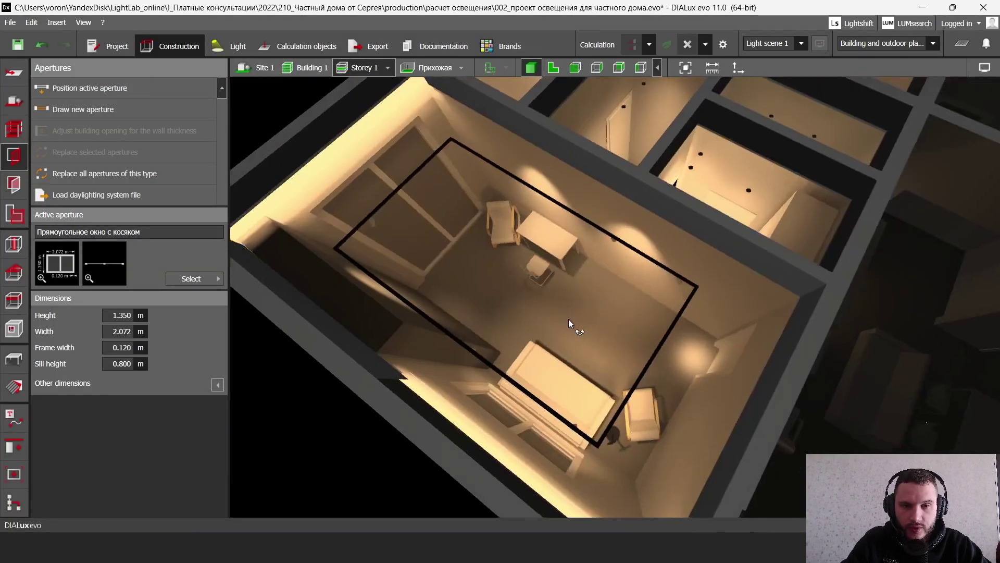
pyautogui.scroll(4, 545, 325)
pyautogui.moveTo(545, 329); pyautogui.dragTo(583, 274)
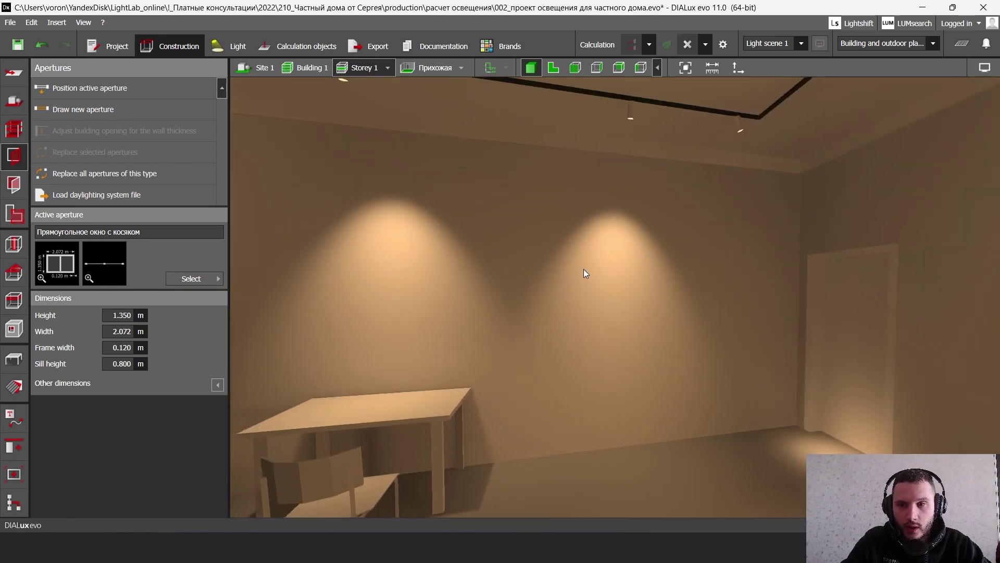
pyautogui.moveTo(652, 295); pyautogui.dragTo(613, 237)
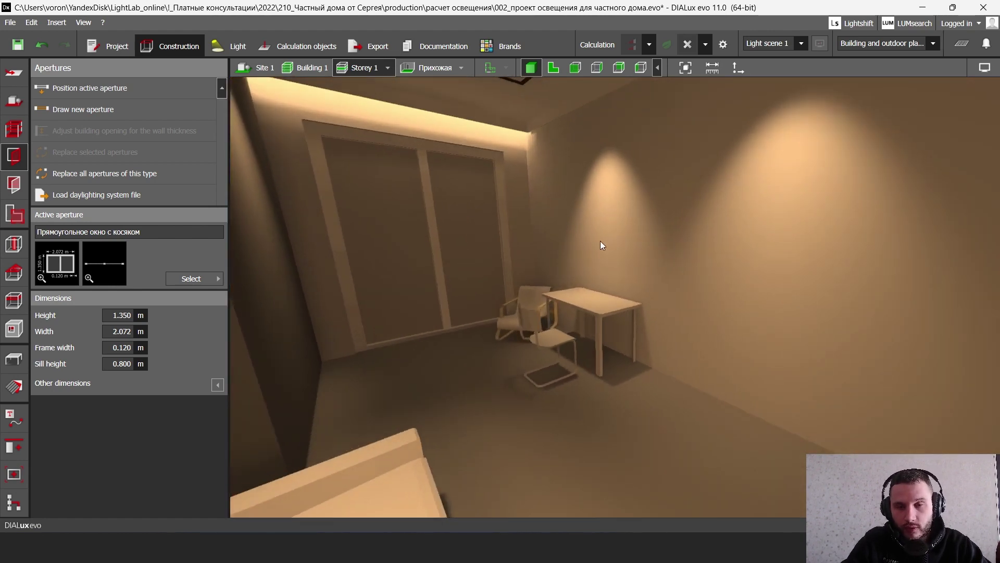
pyautogui.scroll(-10, 600, 242)
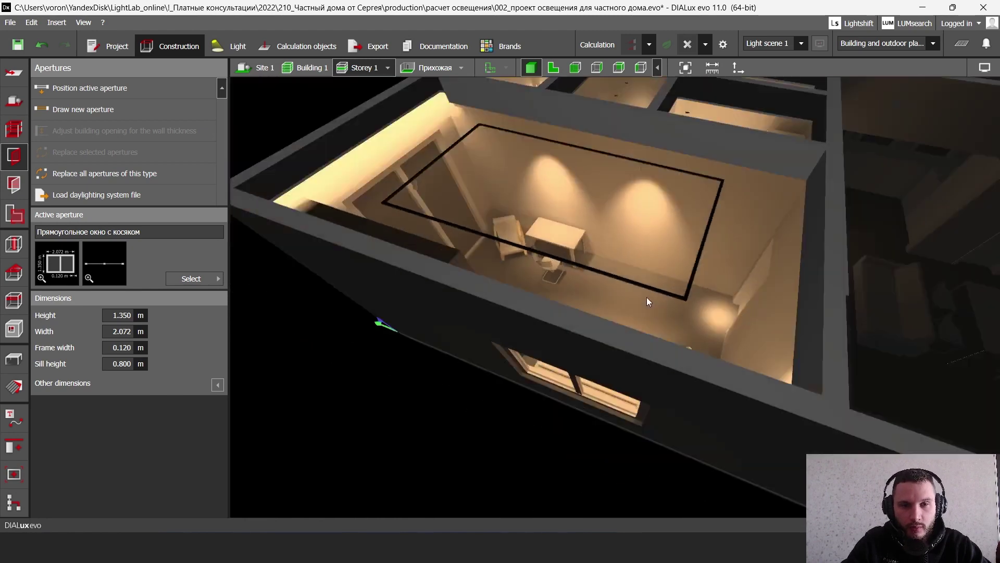
pyautogui.moveTo(646, 297); pyautogui.dragTo(583, 345)
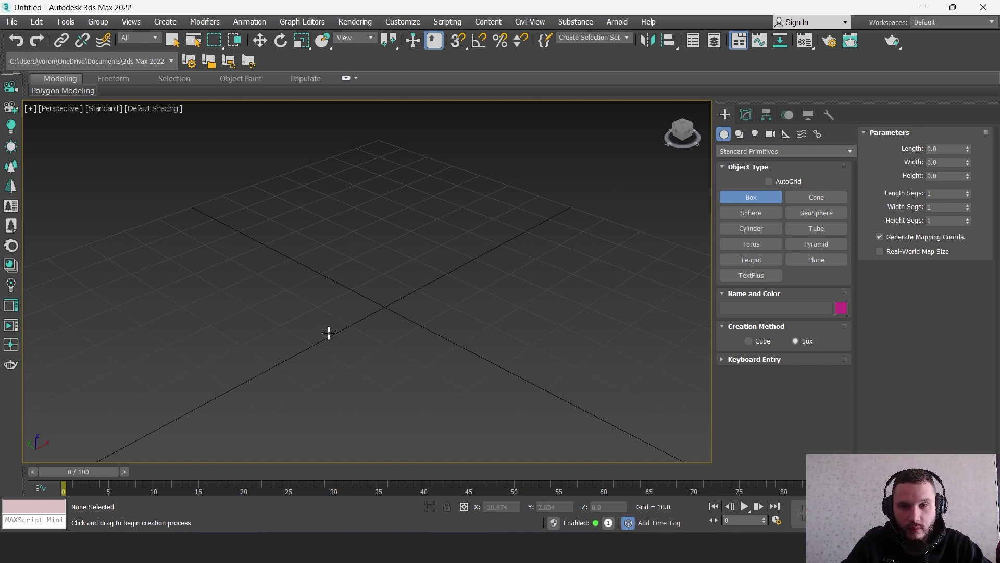
# Draw Box001 (30.383 × 43.038 × 25.795) on the grid, cancel a stray second box, and inspect it
pyautogui.moveTo(328, 333); pyautogui.dragTo(541, 294)
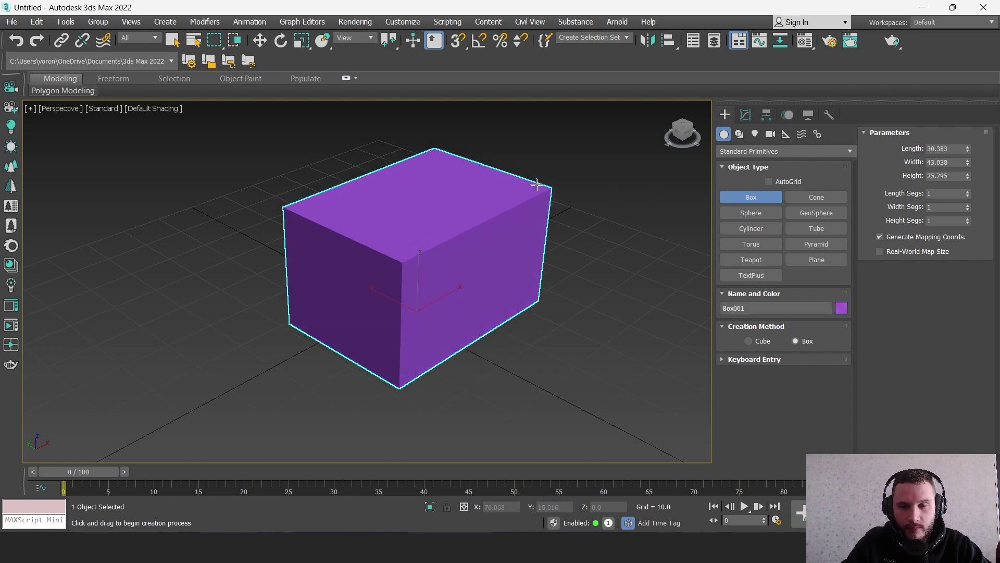
pyautogui.moveTo(536, 184); pyautogui.dragTo(517, 228, button='middle')
pyautogui.moveTo(523, 282); pyautogui.dragTo(532, 276)
pyautogui.rightClick(573, 198)
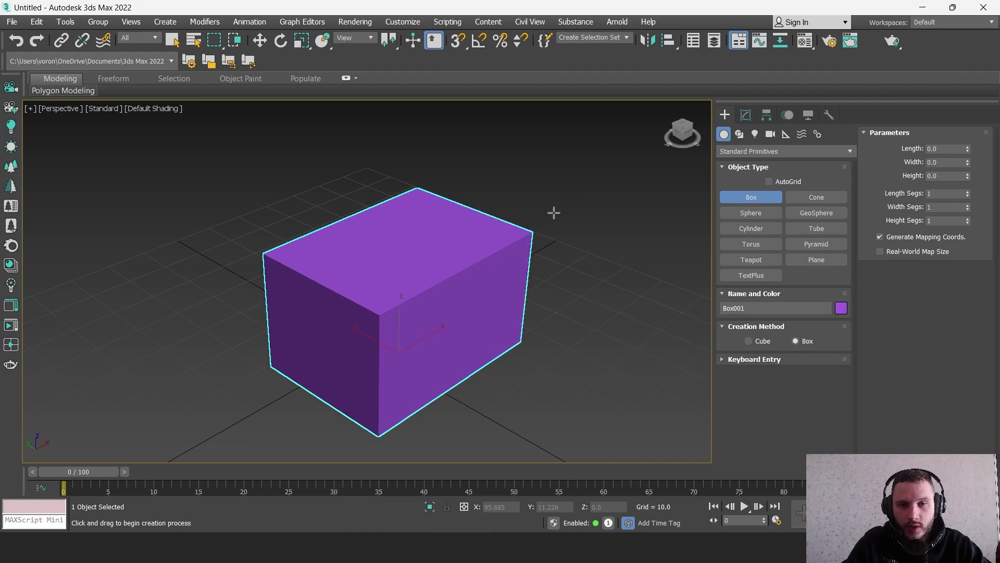
pyautogui.scroll(-6, 550, 219)
pyautogui.keyDown('alt'); pyautogui.moveTo(547, 223); pyautogui.dragTo(479, 251, button='middle'); pyautogui.keyUp('alt')
pyautogui.scroll(7, 516, 248)
pyautogui.scroll(-4, 495, 276)
pyautogui.moveTo(545, 239); pyautogui.dragTo(486, 233, button='middle')
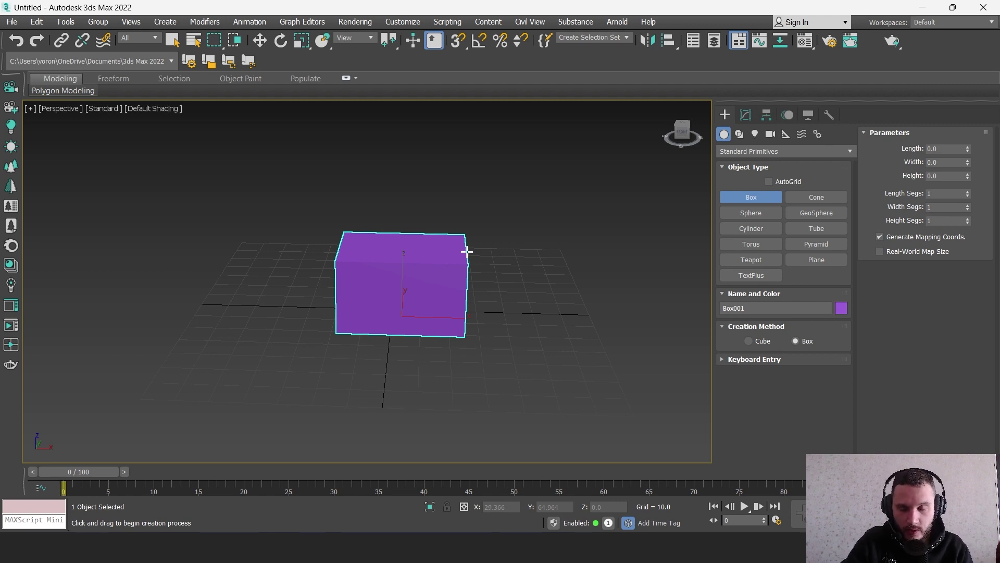
pyautogui.keyDown('alt'); pyautogui.moveTo(466, 252); pyautogui.dragTo(358, 270, button='middle'); pyautogui.keyUp('alt')
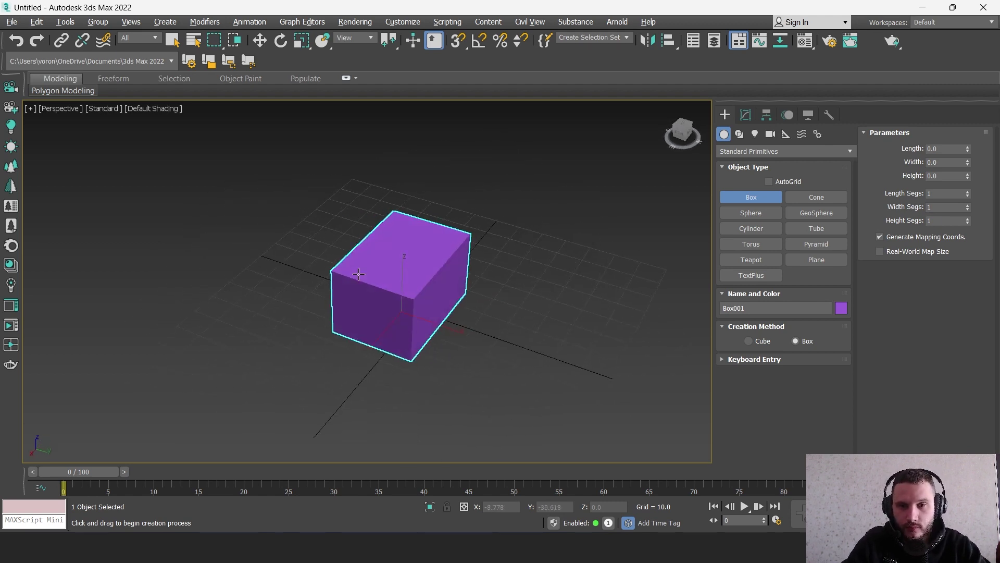
# Shift-move a copy of the box to its right, creating Box002
pyautogui.moveTo(460, 274); pyautogui.dragTo(451, 259, button='middle')
pyautogui.rightClick(385, 253)
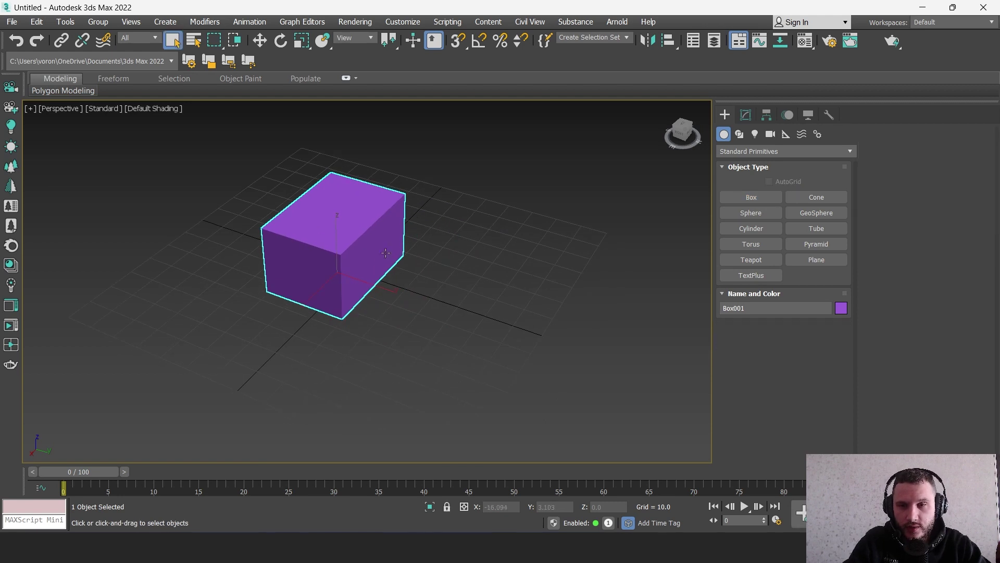
pyautogui.press('w')
pyautogui.keyDown('shift'); pyautogui.moveTo(368, 286); pyautogui.dragTo(532, 344); pyautogui.keyUp('shift')
pyautogui.click(501, 326)
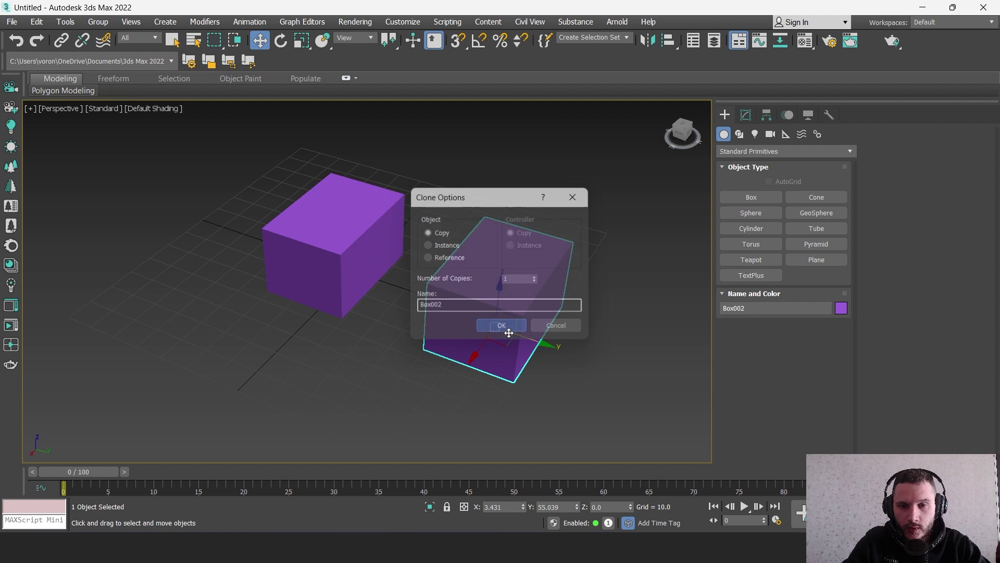
# Convert Box002 to an Editable Poly and switch the viewport to Edged Faces shading
pyautogui.keyDown('alt'); pyautogui.moveTo(485, 302); pyautogui.dragTo(490, 294, button='middle'); pyautogui.keyUp('alt')
pyautogui.rightClick(536, 287)
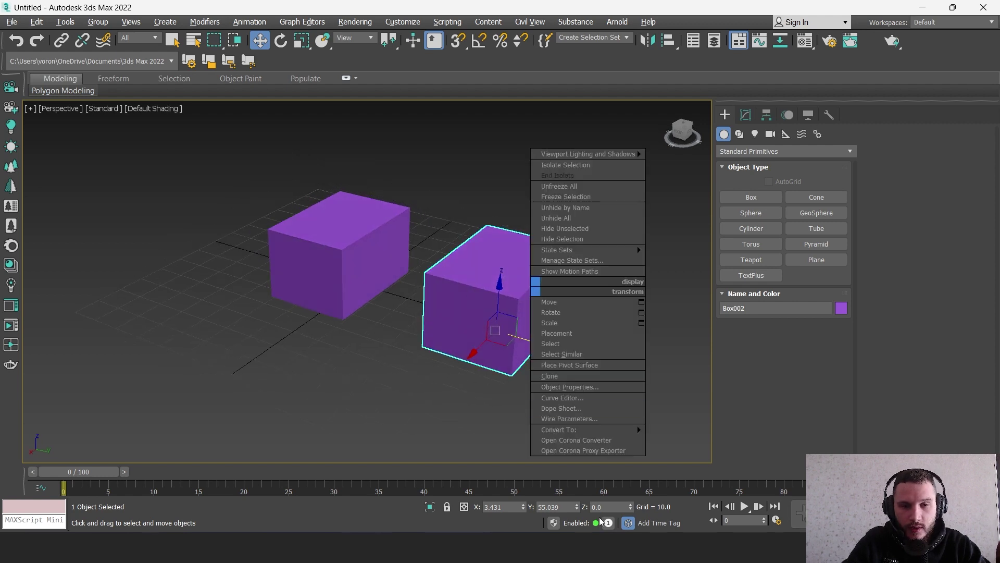
pyautogui.moveTo(596, 431)
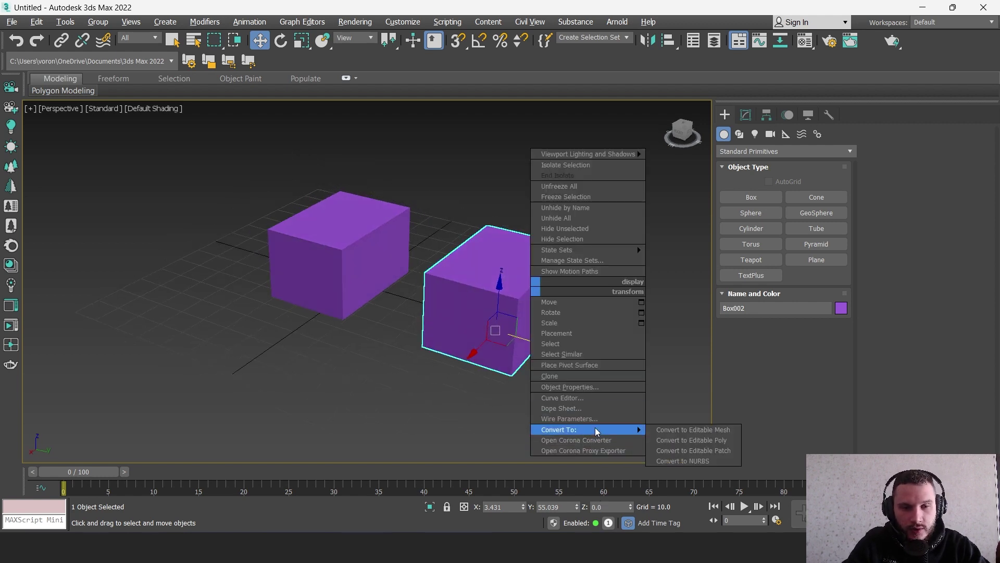
pyautogui.click(672, 440)
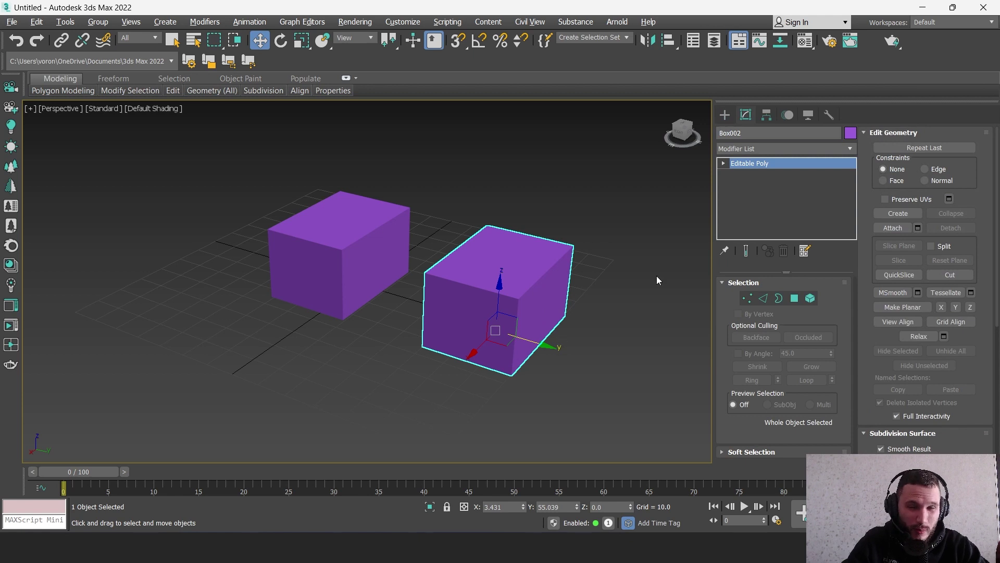
pyautogui.click(149, 109)
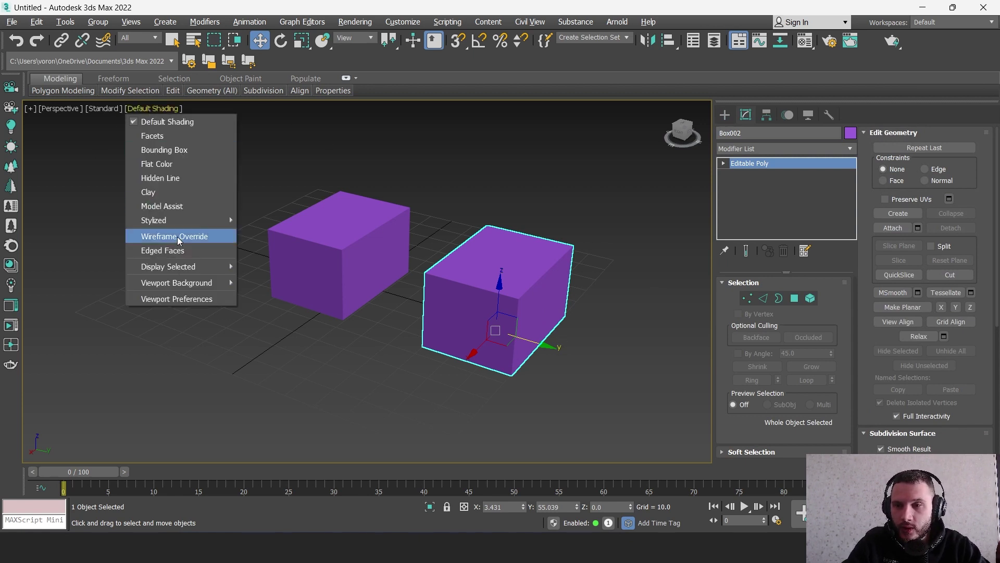
pyautogui.click(167, 251)
# Select Box002's front, top and right polygons and flip their normals
pyautogui.keyDown('alt'); pyautogui.moveTo(504, 232); pyautogui.dragTo(540, 240, button='middle'); pyautogui.keyUp('alt')
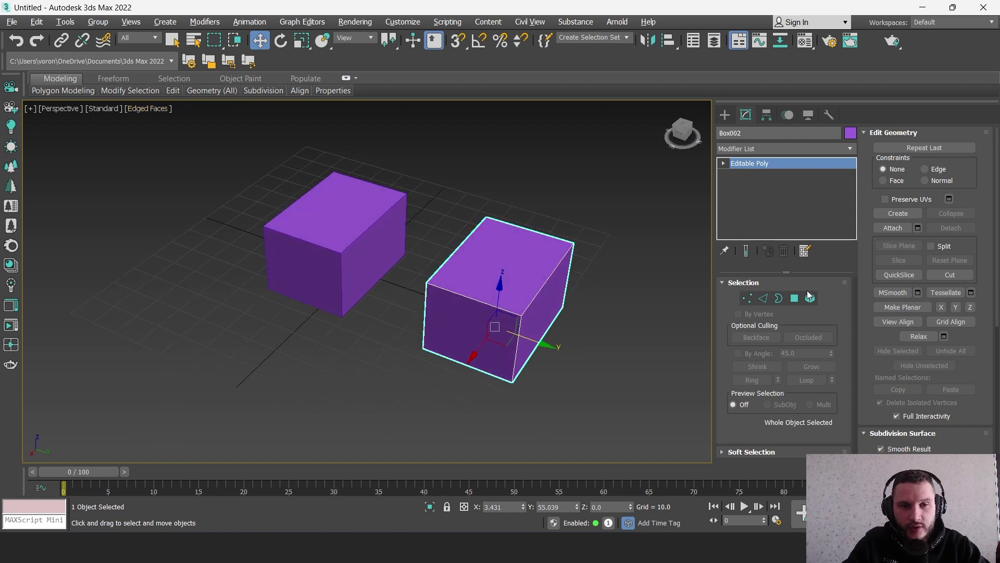
pyautogui.press('4')
pyautogui.click(458, 328)
pyautogui.keyDown('alt'); pyautogui.moveTo(550, 279); pyautogui.dragTo(448, 256, button='middle'); pyautogui.keyUp('alt')
pyautogui.keyDown('ctrl'); pyautogui.click(543, 263); pyautogui.keyUp('ctrl')
pyautogui.keyDown('ctrl'); pyautogui.click(554, 302); pyautogui.keyUp('ctrl')
pyautogui.scroll(5, 437, 249)
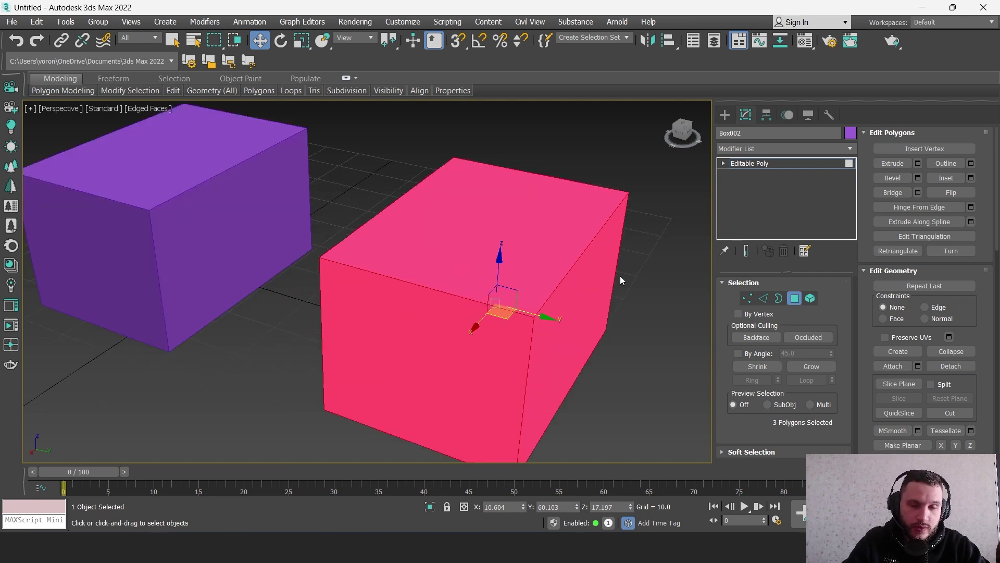
pyautogui.click(952, 193)
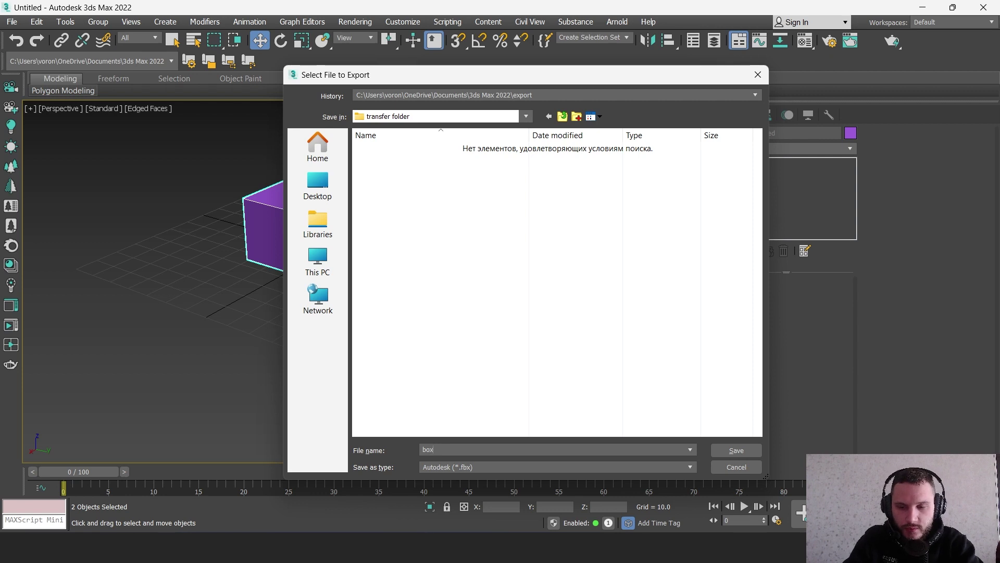
# Save the export as boxes in 3D Studio (*.3ds) format, accepting the default 3DS options
pyautogui.click(465, 468)
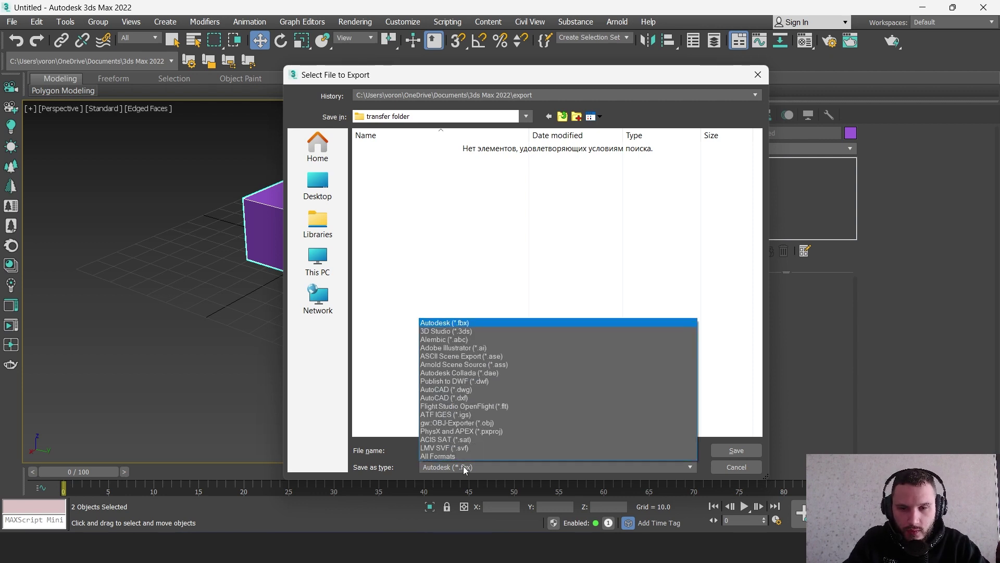
pyautogui.click(460, 334)
pyautogui.click(742, 449)
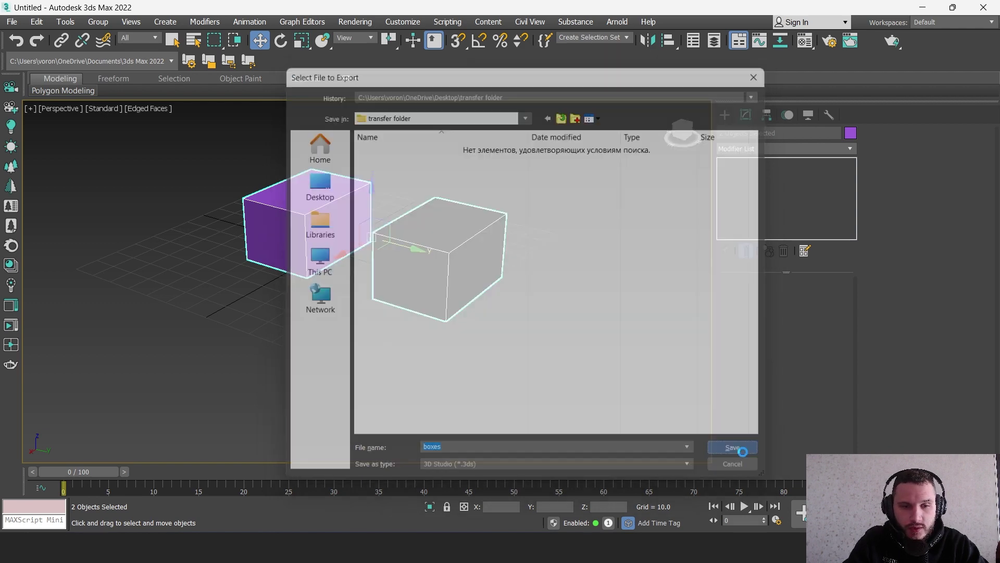
pyautogui.click(478, 286)
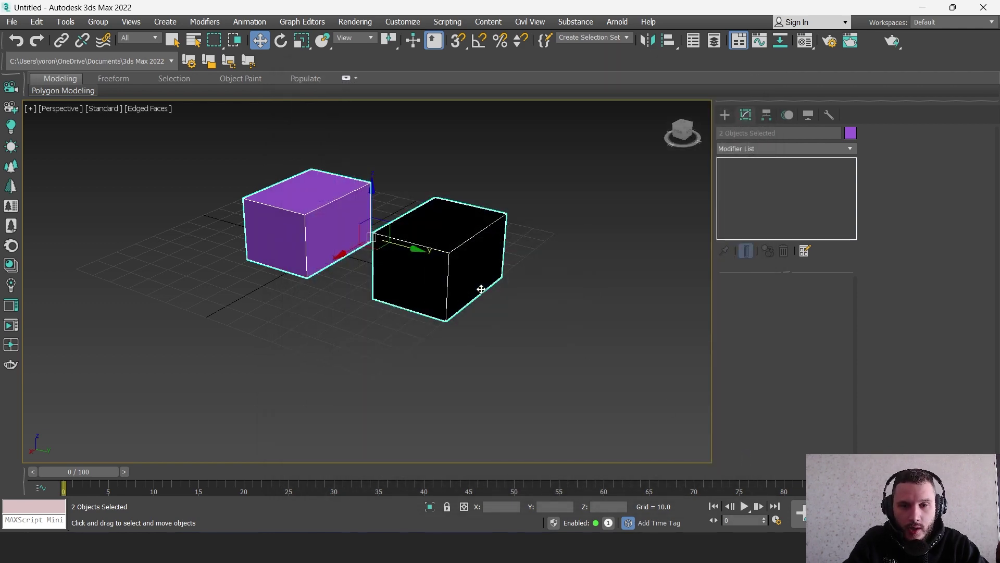
pyautogui.click(922, 7)
# Close the WinRAR archive window, open the transfer folder and select boxes.3ds
pyautogui.moveTo(860, 293); pyautogui.dragTo(461, 146)
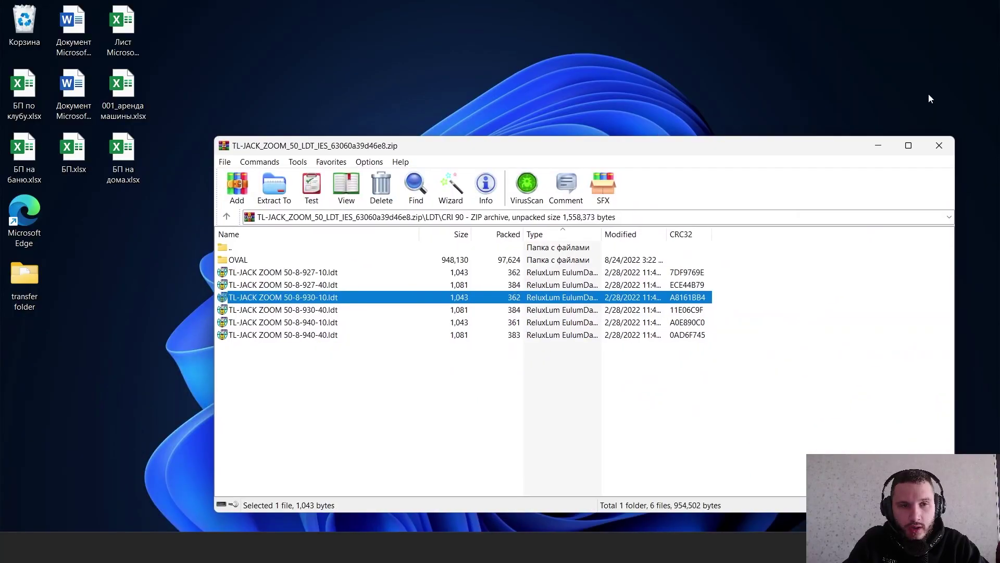
pyautogui.click(933, 147)
pyautogui.doubleClick(34, 284)
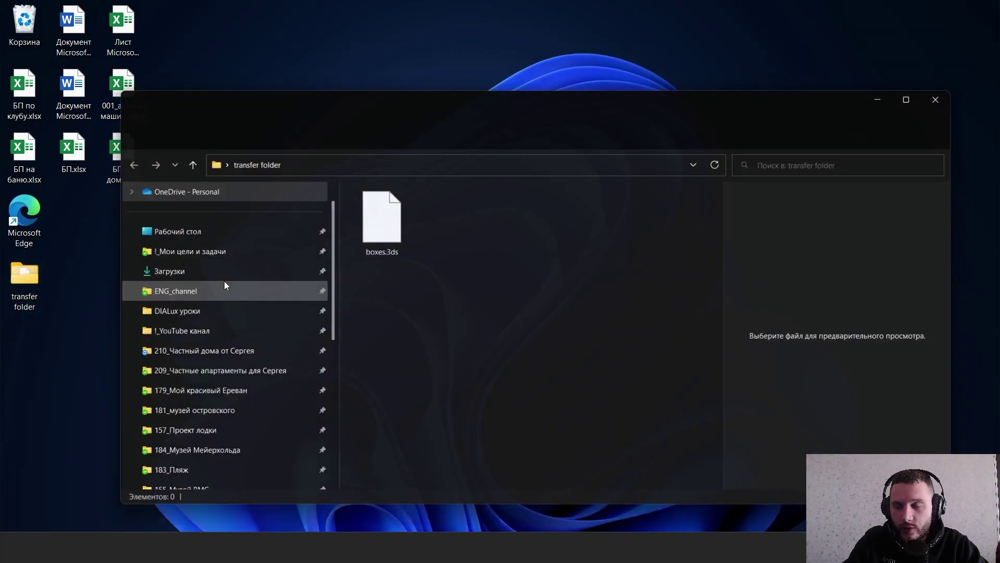
pyautogui.click(393, 225)
pyautogui.moveTo(499, 106); pyautogui.dragTo(513, 87)
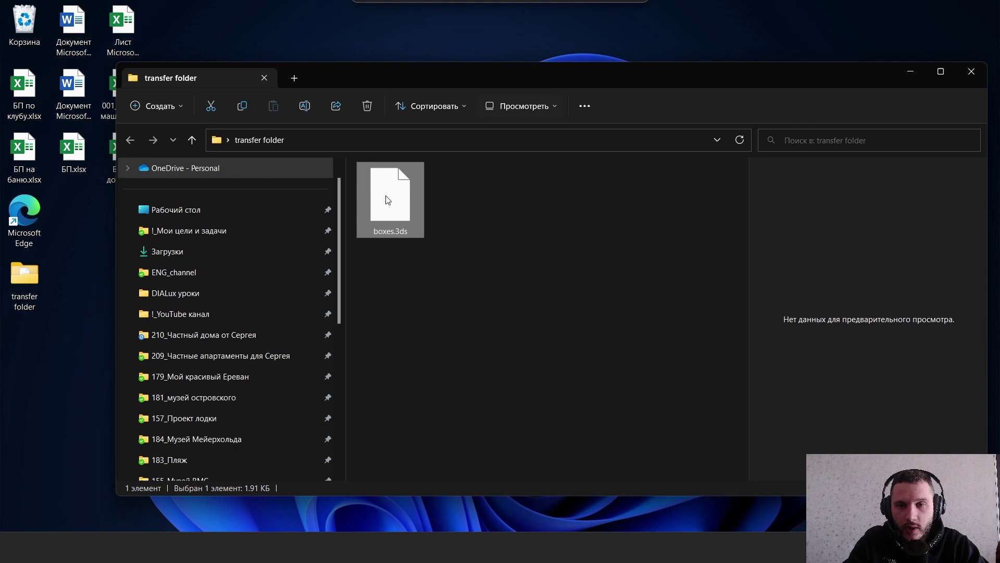
# Check in Properties that boxes.3ds is 1.91 KB, then drag it into DIALux evo
pyautogui.rightClick(397, 213)
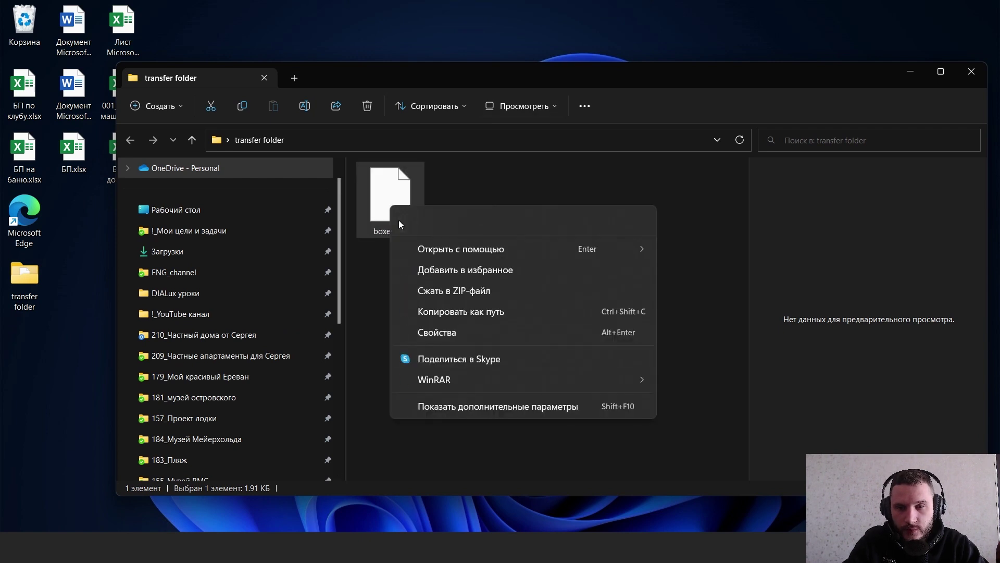
pyautogui.click(438, 412)
pyautogui.click(485, 402)
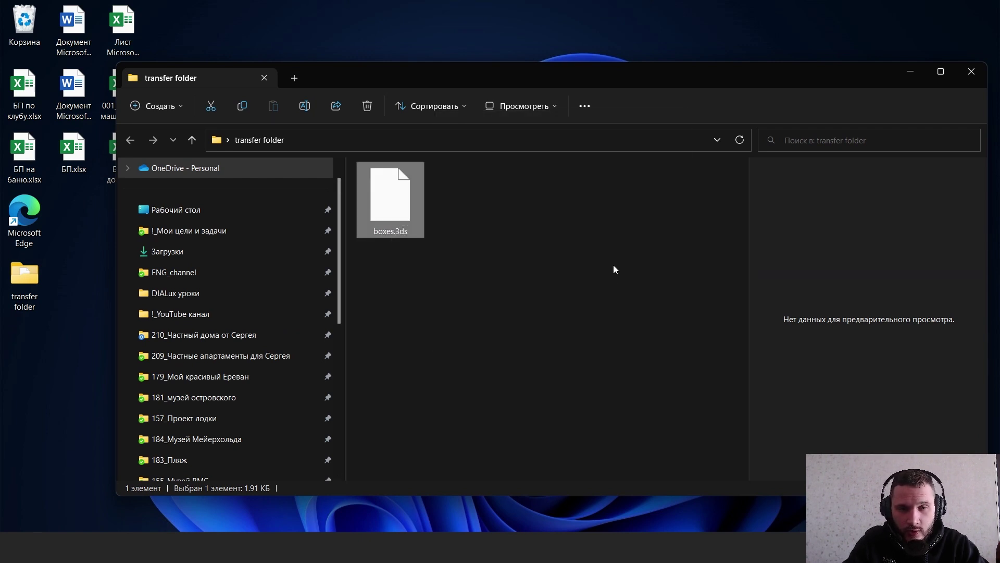
pyautogui.moveTo(539, 209); pyautogui.dragTo(563, 126)
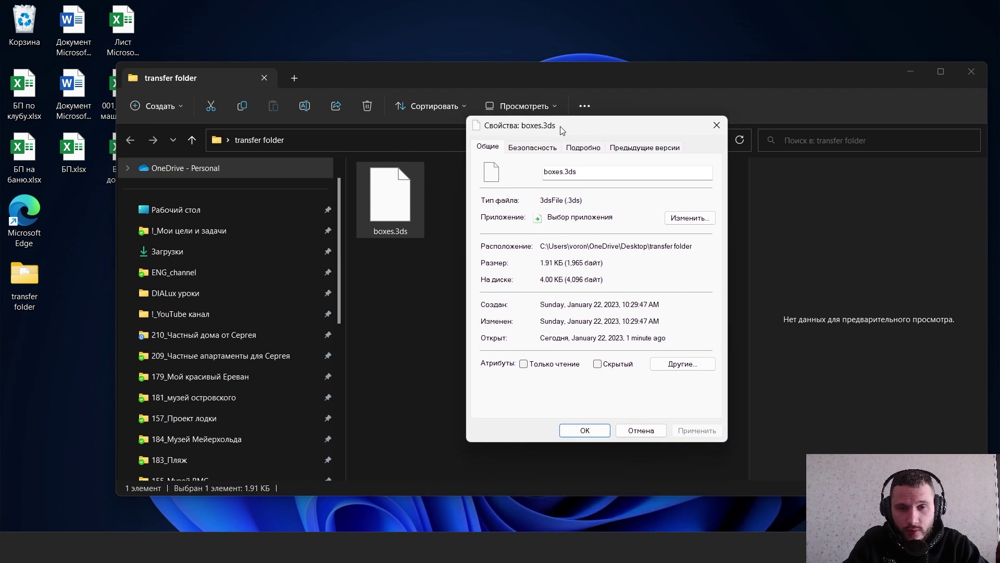
pyautogui.moveTo(540, 263); pyautogui.dragTo(560, 263)
pyautogui.press('Escape')
pyautogui.moveTo(397, 210); pyautogui.dragTo(530, 314)
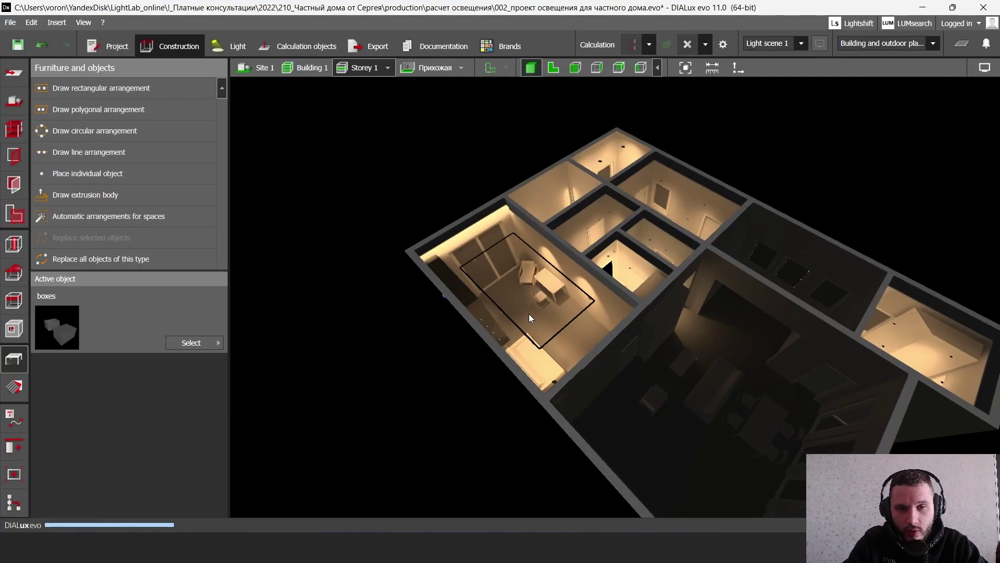
# Place the boxes model into the project and orbit around the oversized import
pyautogui.click(472, 293)
pyautogui.scroll(-7, 546, 300)
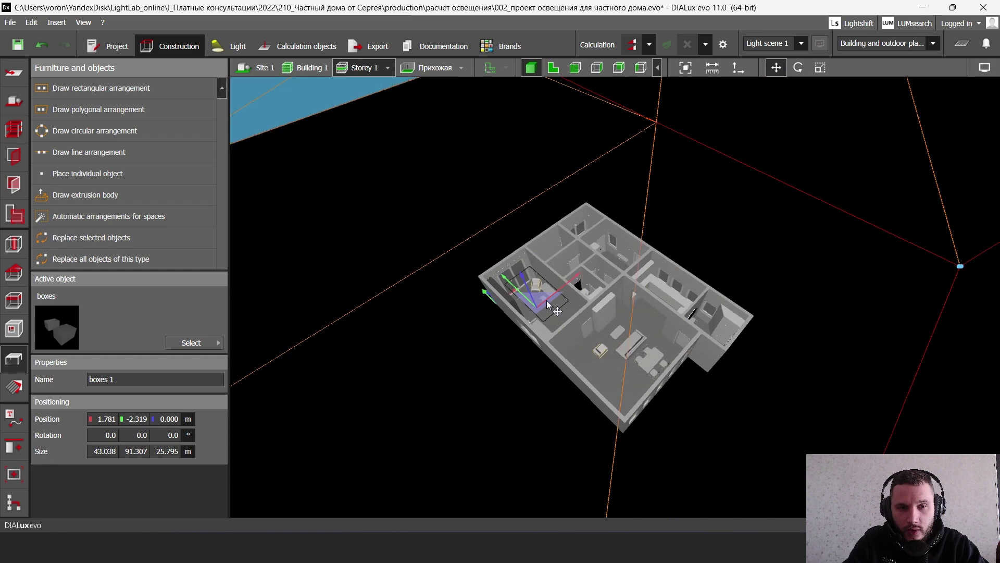
pyautogui.moveTo(687, 295); pyautogui.dragTo(578, 252, button='right')
pyautogui.scroll(-5, 577, 252)
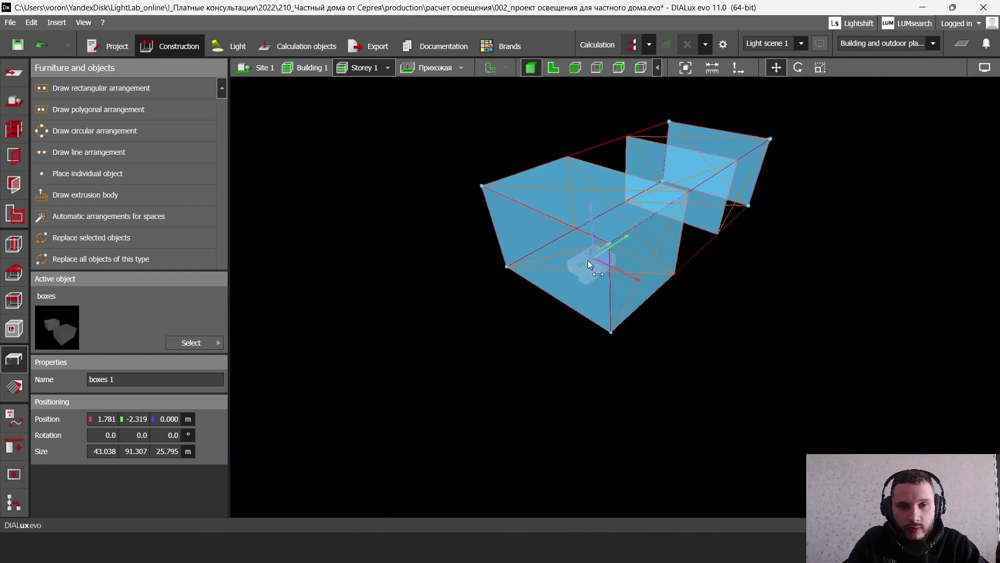
pyautogui.moveTo(591, 263); pyautogui.dragTo(458, 295)
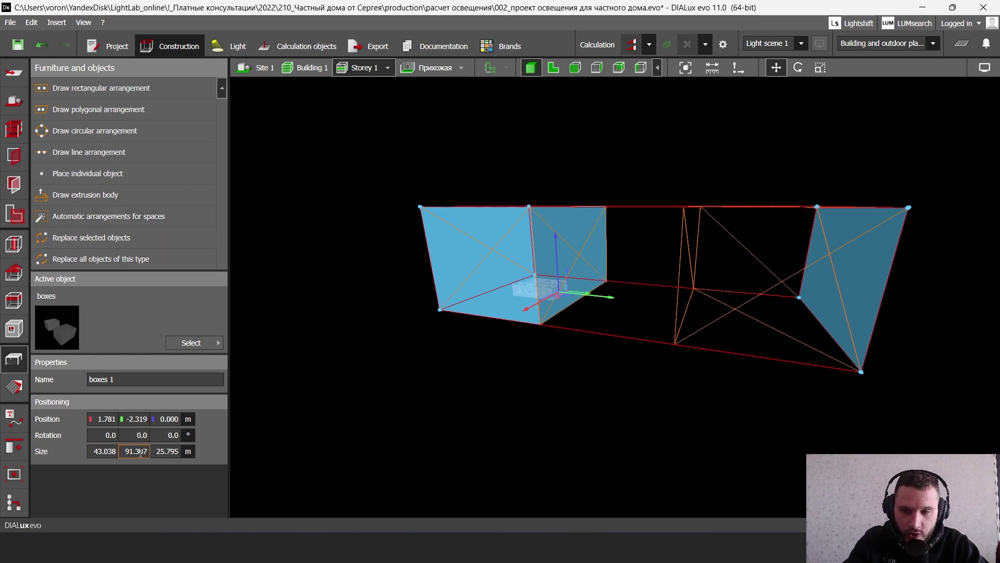
# Set the boxes' size to X 0.43038, Y 0.91307 and Z 0.25795 m
pyautogui.click(103, 451)
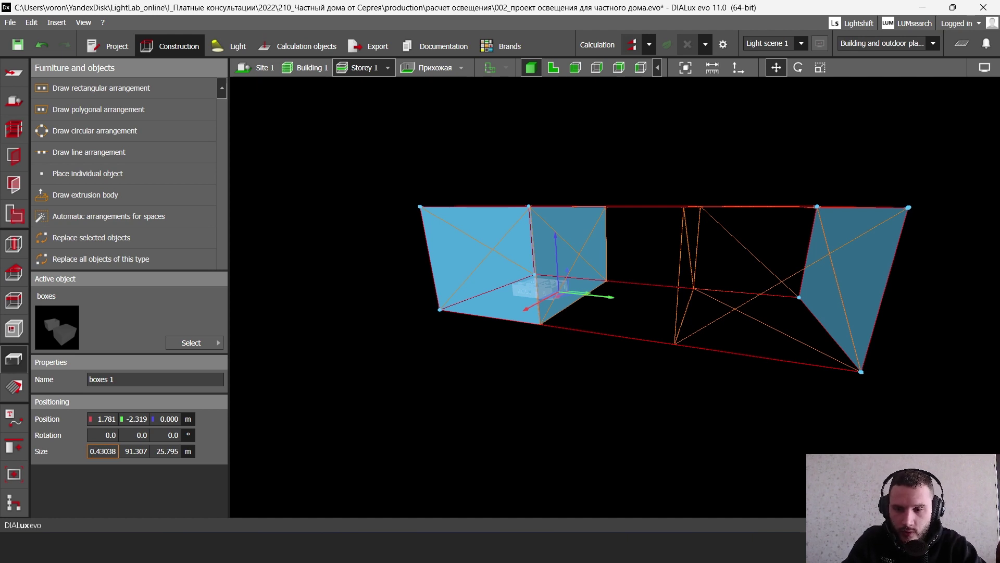
pyautogui.click(127, 451)
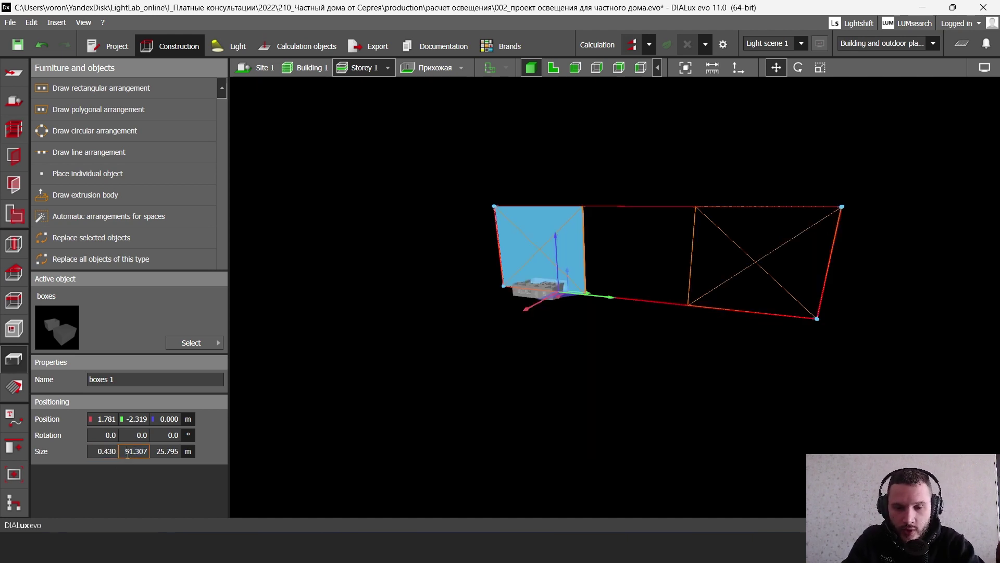
pyautogui.click(160, 452)
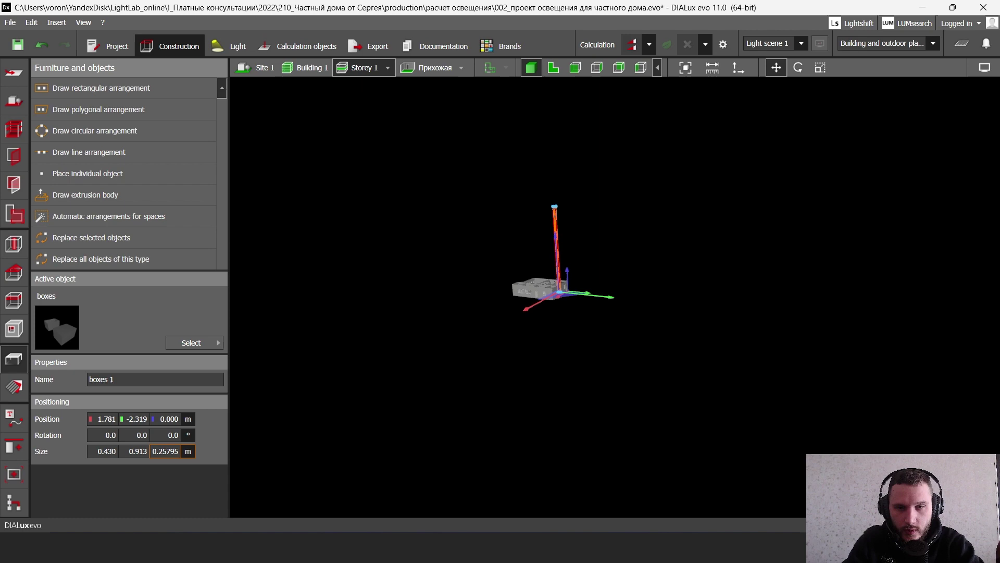
pyautogui.press('Return')
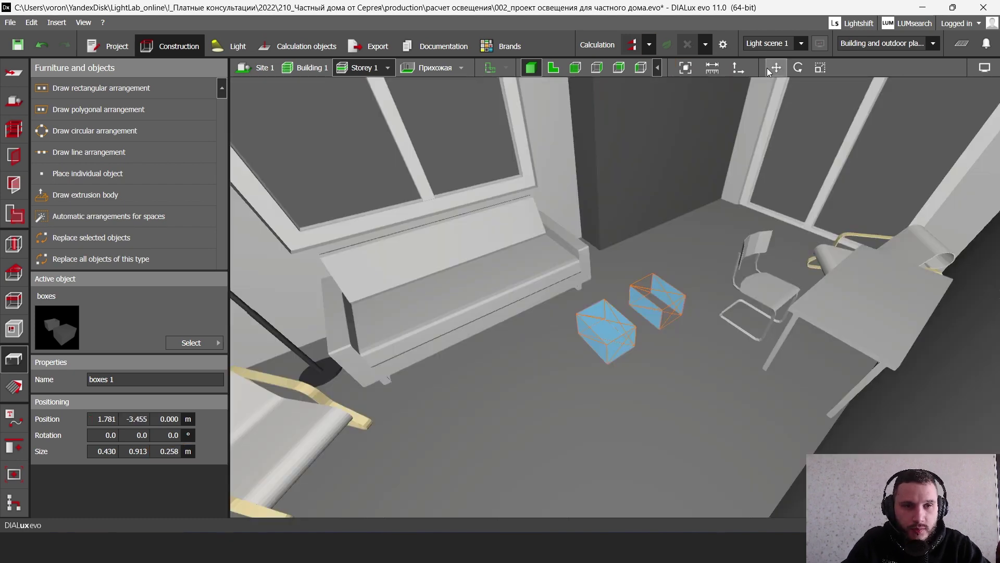
# Move the boxes along X and Y toward the desk and raise them onto the tabletop
pyautogui.click(769, 69)
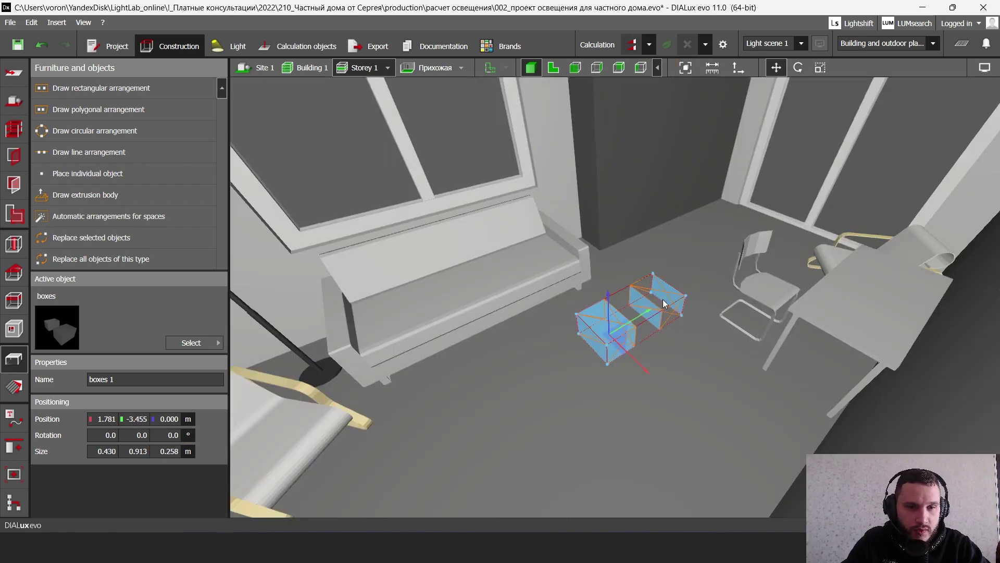
pyautogui.moveTo(653, 377); pyautogui.dragTo(775, 506)
pyautogui.moveTo(765, 469); pyautogui.dragTo(607, 449, button='right')
pyautogui.scroll(4, 696, 265)
pyautogui.moveTo(702, 283); pyautogui.dragTo(540, 191)
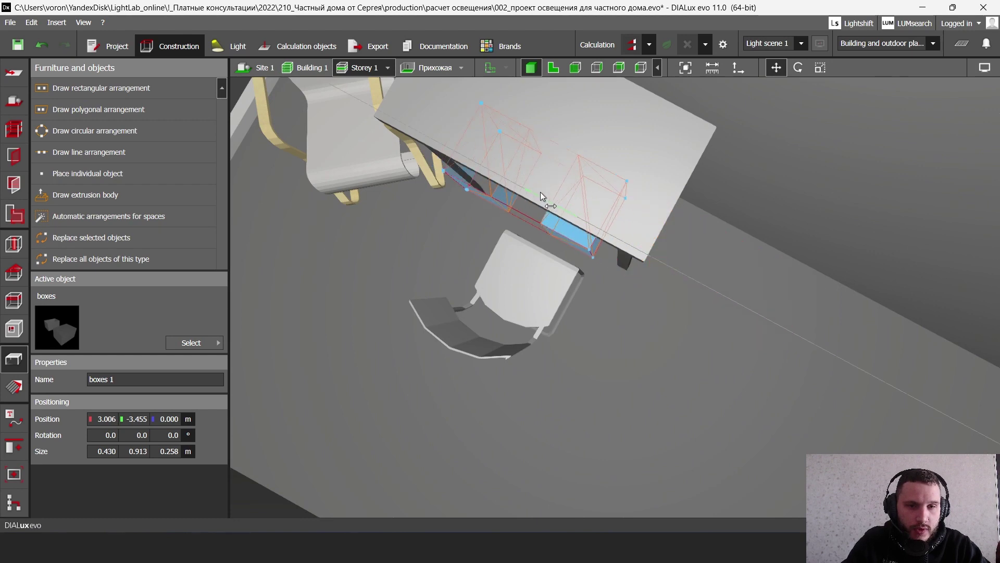
pyautogui.moveTo(646, 354); pyautogui.dragTo(592, 245, button='right')
pyautogui.moveTo(618, 206); pyautogui.dragTo(618, 144)
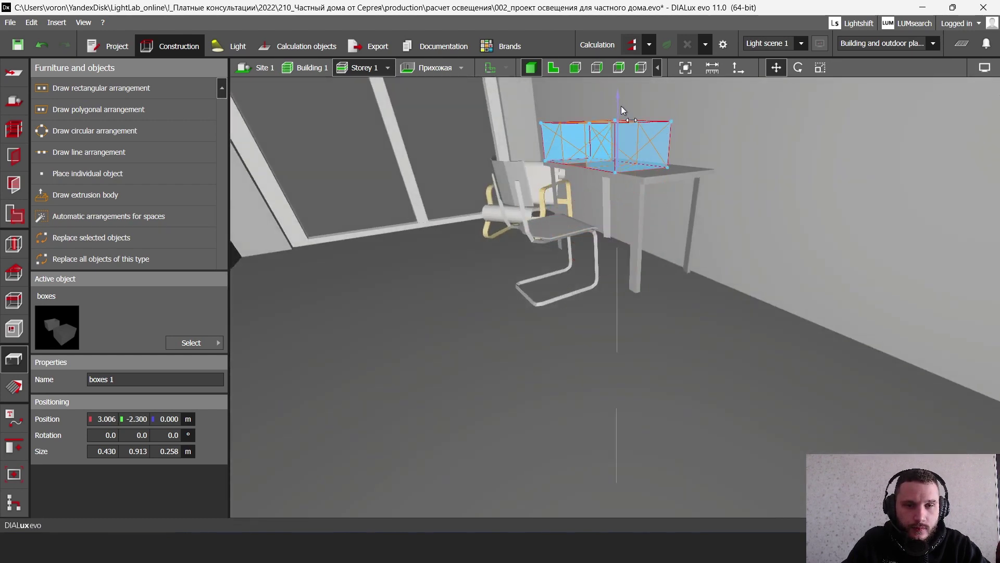
pyautogui.press('Escape')
# Select the boxes on the table and rotate them 180 degrees
pyautogui.moveTo(551, 139); pyautogui.dragTo(597, 261, button='right')
pyautogui.scroll(4, 522, 258)
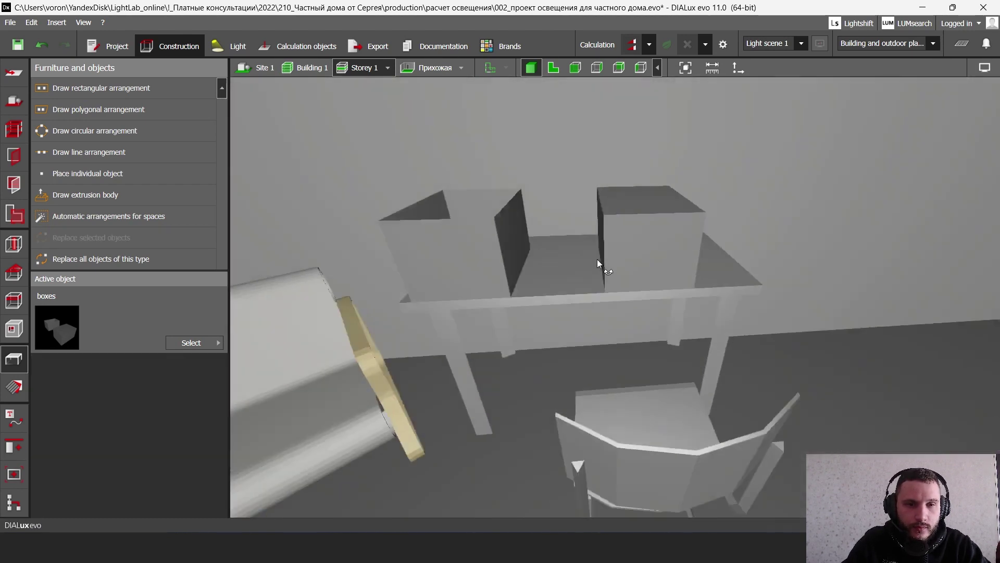
pyautogui.moveTo(597, 263); pyautogui.dragTo(604, 245)
pyautogui.moveTo(613, 186); pyautogui.dragTo(588, 246)
pyautogui.click(573, 264)
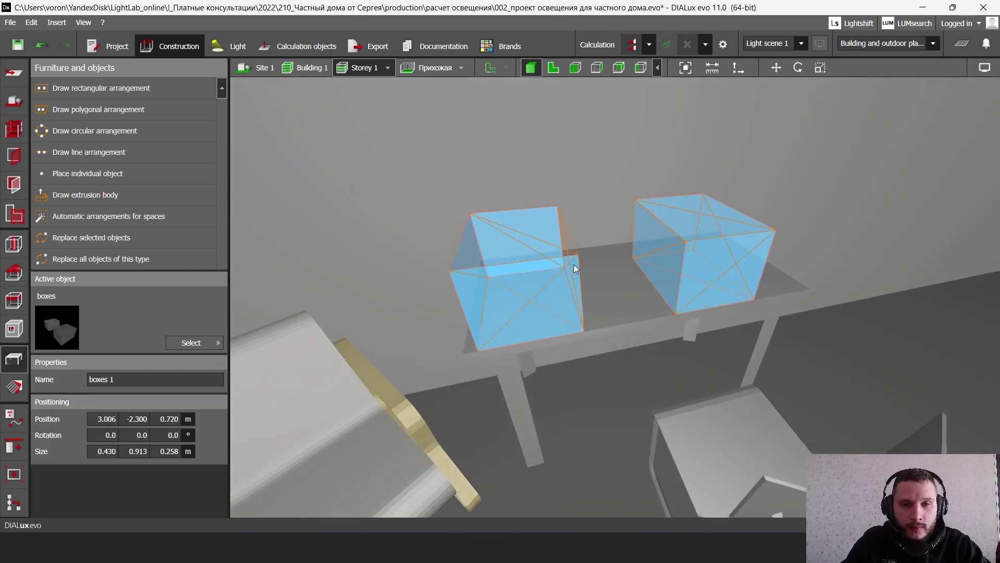
pyautogui.click(799, 68)
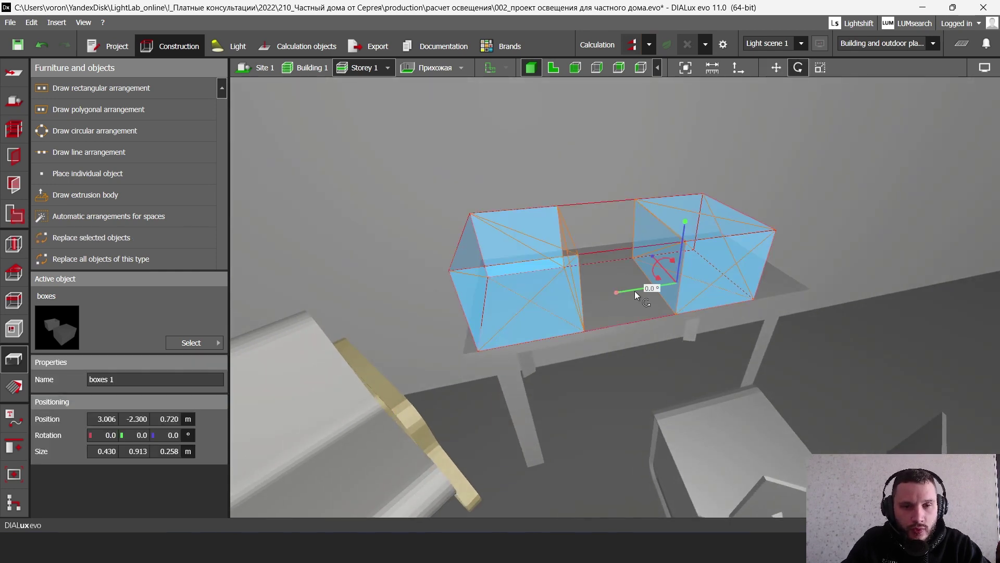
pyautogui.moveTo(652, 257); pyautogui.dragTo(703, 312)
# Look over the two boxes in 3ds Max, then return to the DIALux room
pyautogui.click(622, 548)
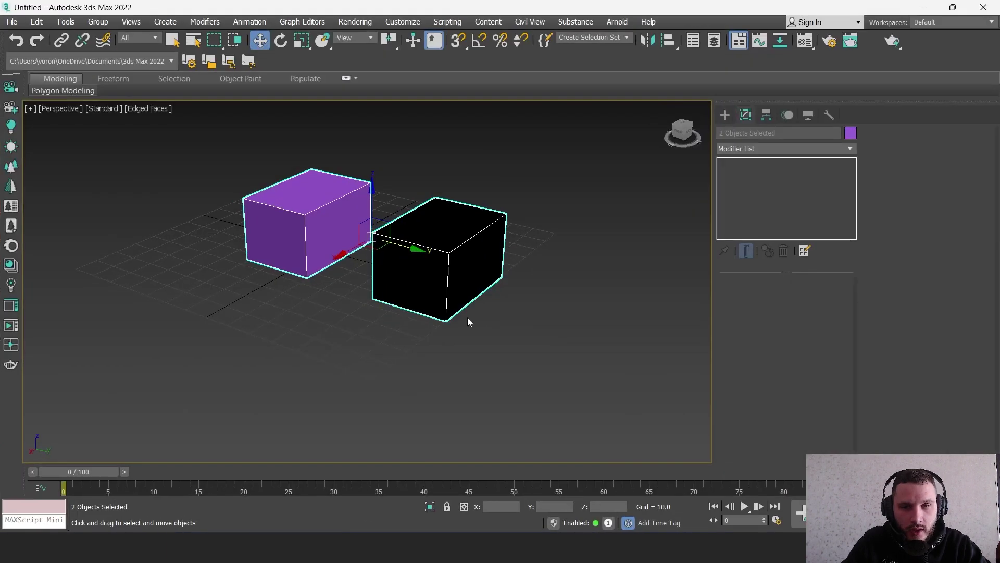
pyautogui.scroll(5, 385, 310)
pyautogui.scroll(-3, 383, 300)
pyautogui.keyDown('alt'); pyautogui.moveTo(383, 299); pyautogui.dragTo(504, 331, button='middle'); pyautogui.keyUp('alt')
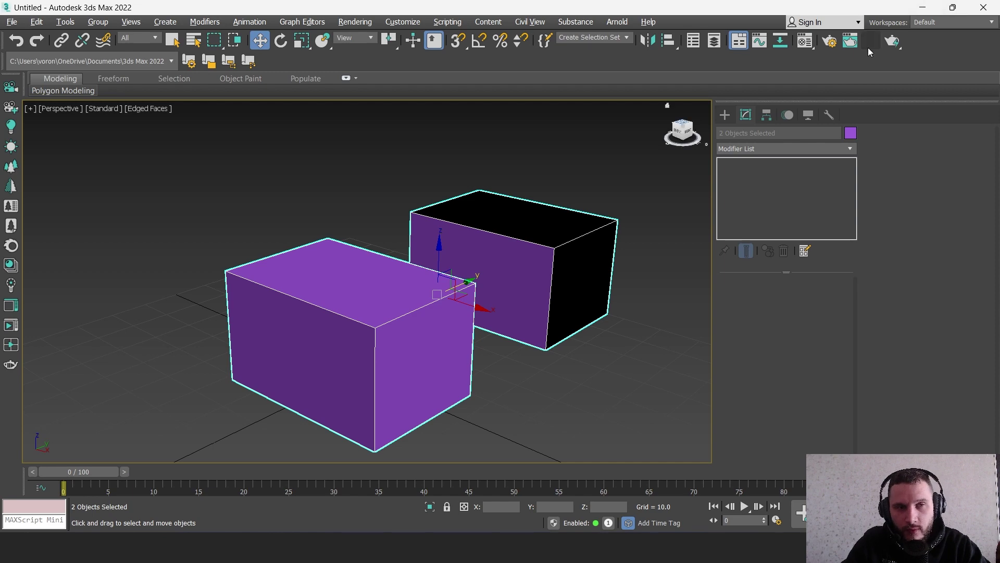
pyautogui.click(921, 10)
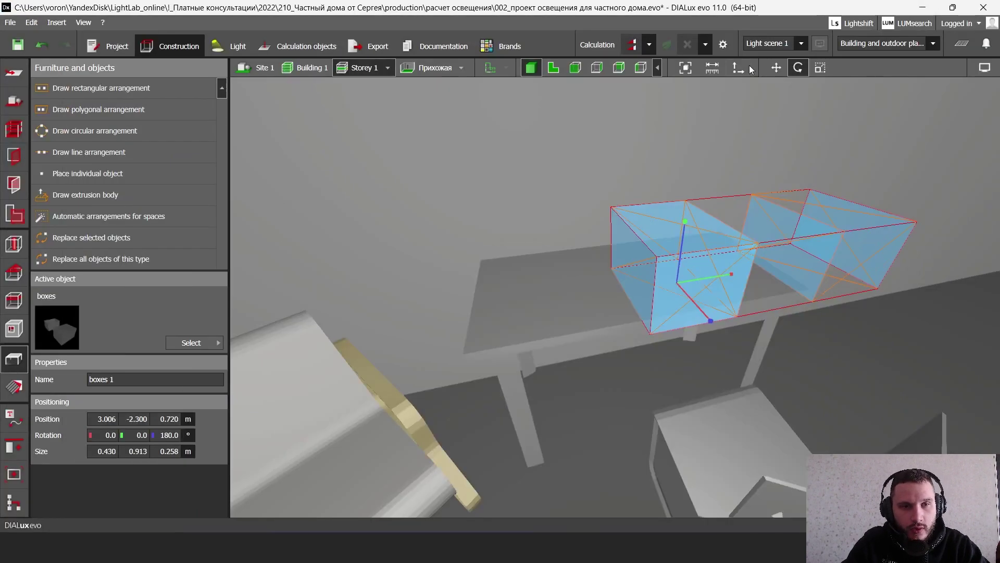
# Move the boxes to Y -1.900 and X 3.100 over the table and check placement
pyautogui.click(776, 68)
pyautogui.moveTo(618, 294); pyautogui.dragTo(511, 311)
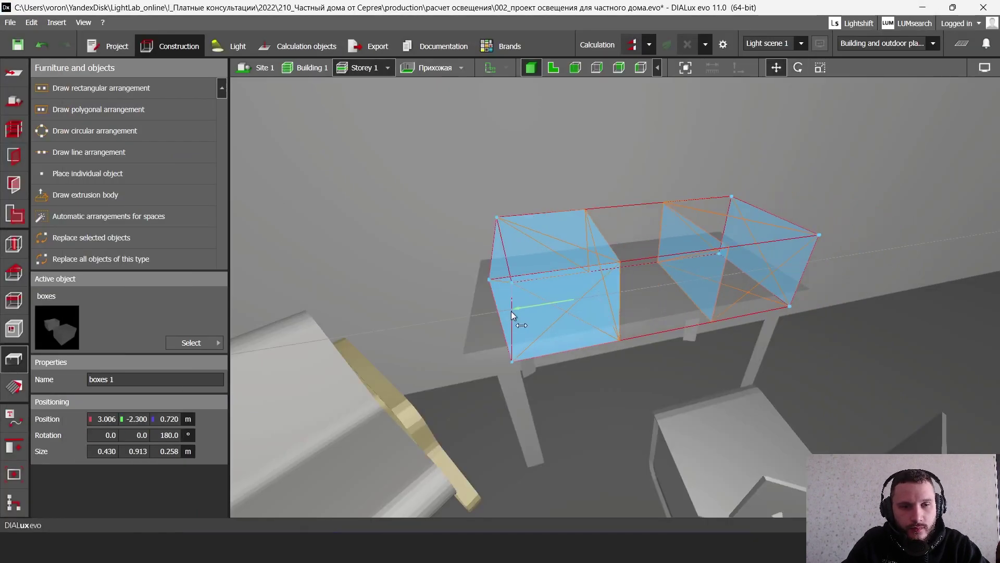
pyautogui.moveTo(511, 311); pyautogui.dragTo(489, 313, button='right')
pyautogui.moveTo(509, 328); pyautogui.dragTo(477, 317)
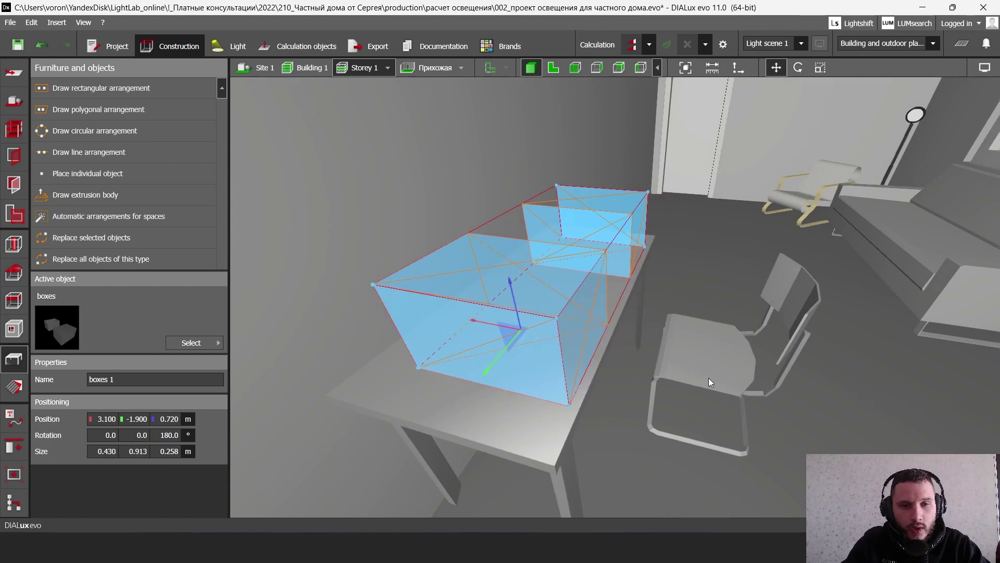
pyautogui.moveTo(709, 377); pyautogui.dragTo(644, 354, button='right')
# Run the lighting calculation and switch from false colours back to normal rendering
pyautogui.click(635, 45)
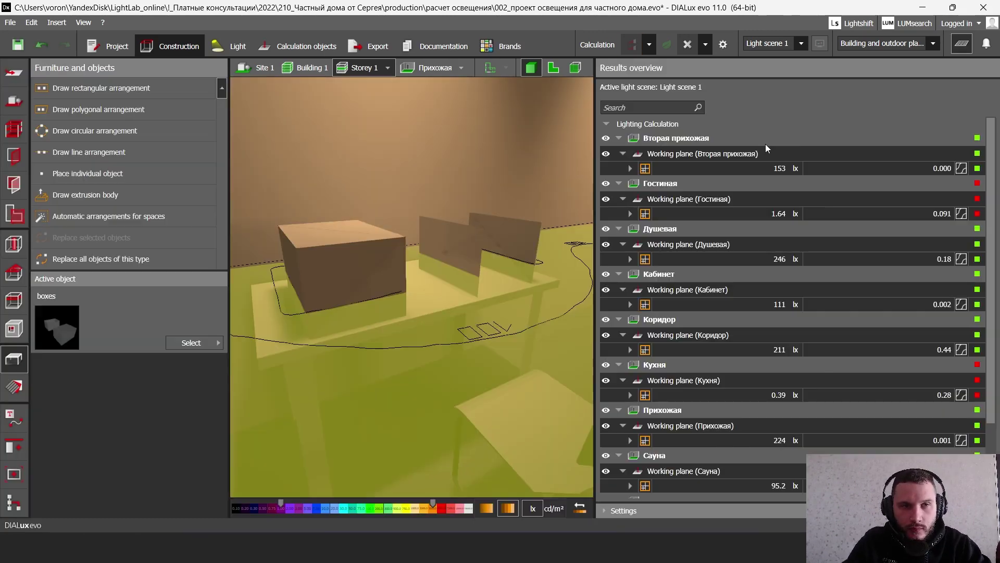
pyautogui.click(961, 45)
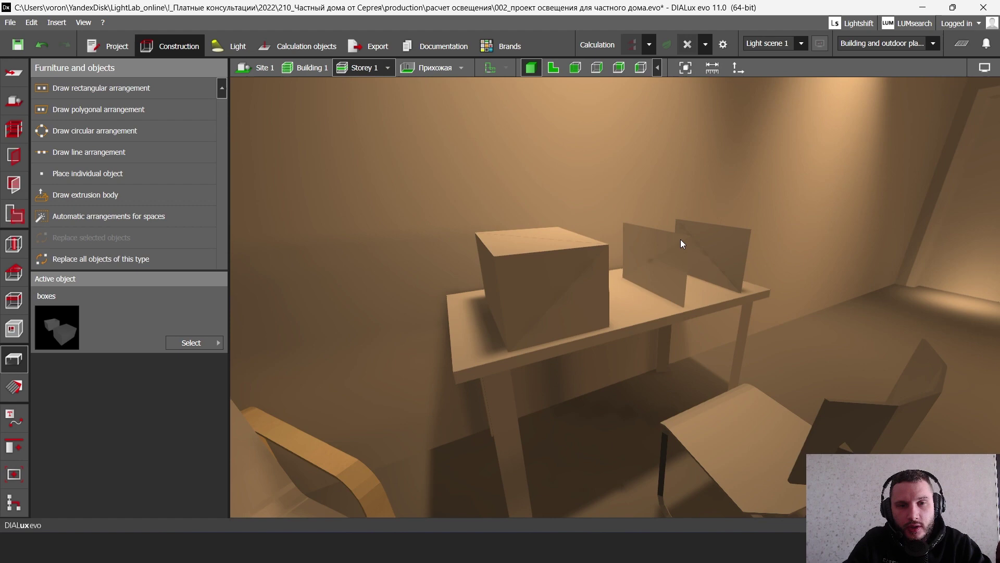
pyautogui.scroll(1, 672, 237)
# Orbit and pan around the table to inspect the boxes, whose flipped faces appear missing
pyautogui.moveTo(669, 236); pyautogui.dragTo(701, 264, button='right')
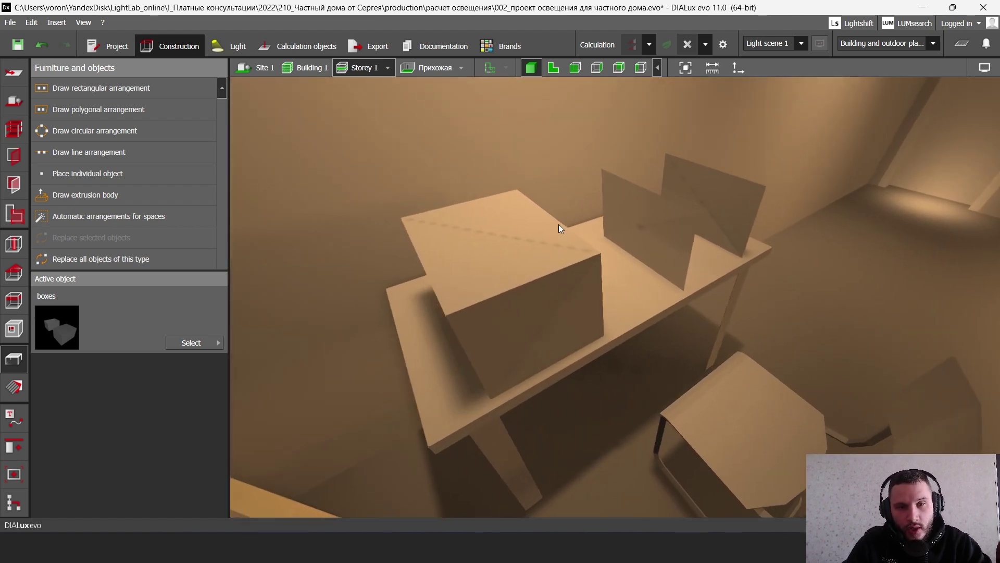
pyautogui.moveTo(694, 223); pyautogui.dragTo(658, 254, button='right')
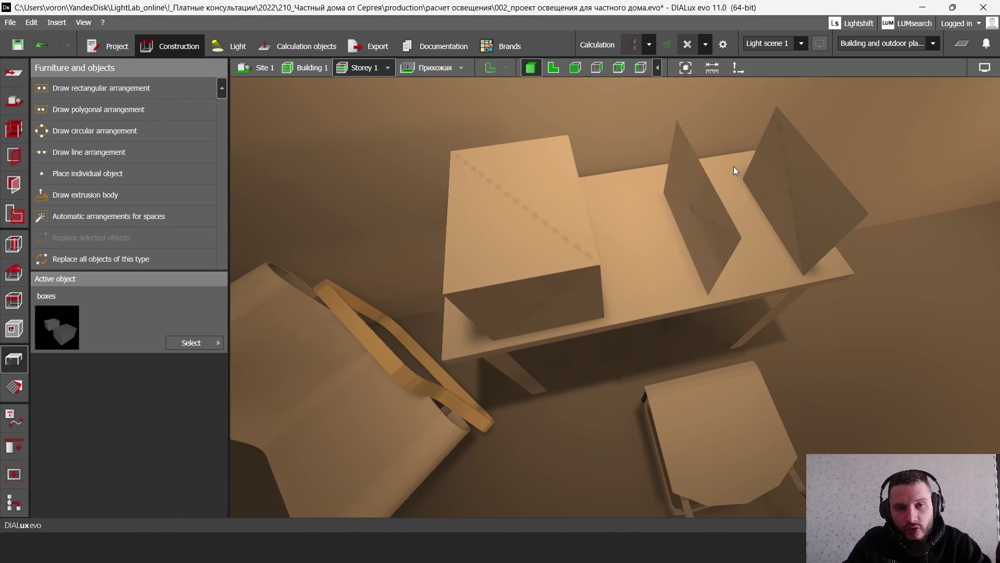
pyautogui.moveTo(734, 167); pyautogui.dragTo(669, 207, button='middle')
pyautogui.moveTo(744, 193); pyautogui.dragTo(683, 219, button='right')
pyautogui.moveTo(683, 219); pyautogui.dragTo(628, 196, button='middle')
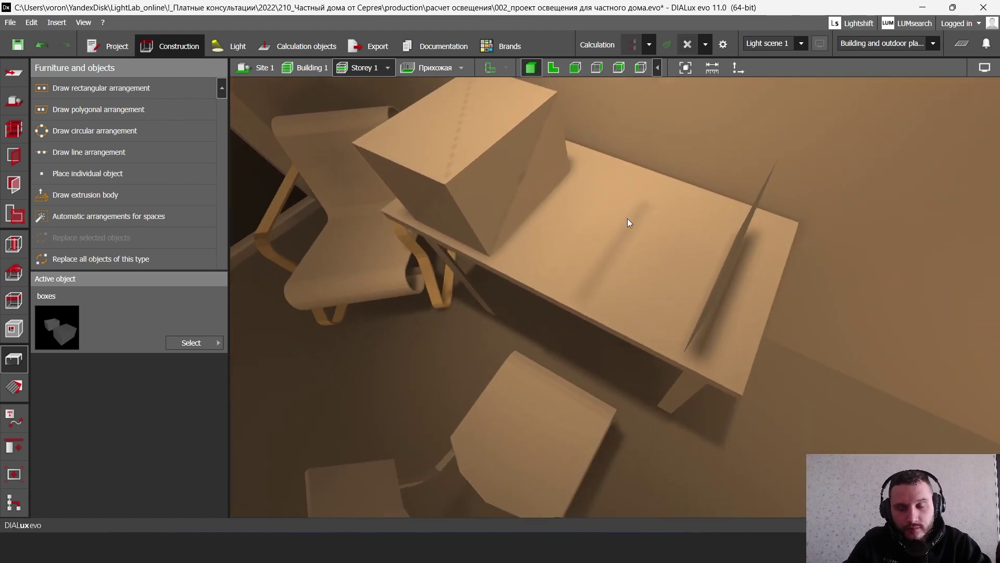
pyautogui.moveTo(639, 296); pyautogui.dragTo(669, 241, button='right')
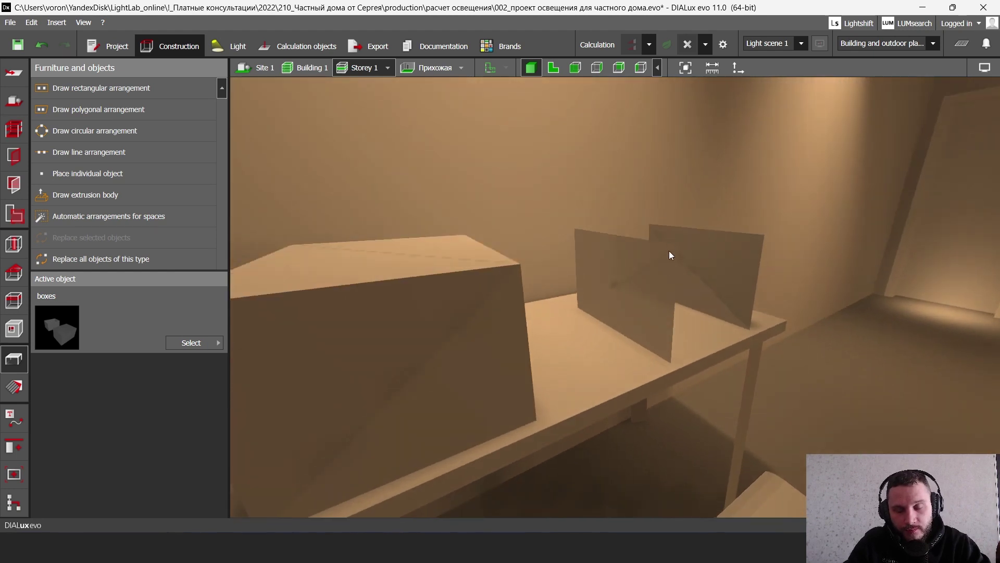
pyautogui.moveTo(573, 250); pyautogui.dragTo(568, 297, button='right')
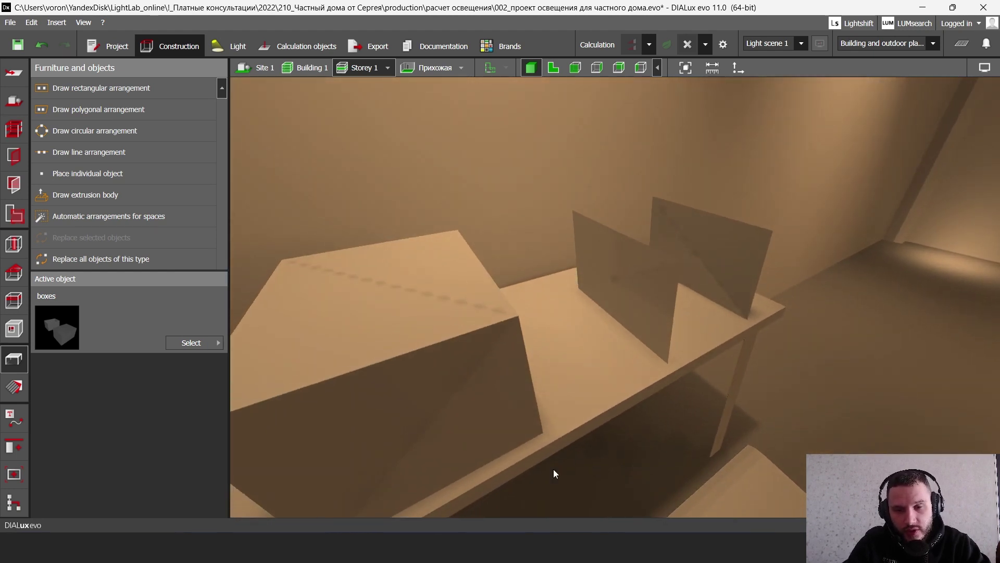
pyautogui.moveTo(563, 549)
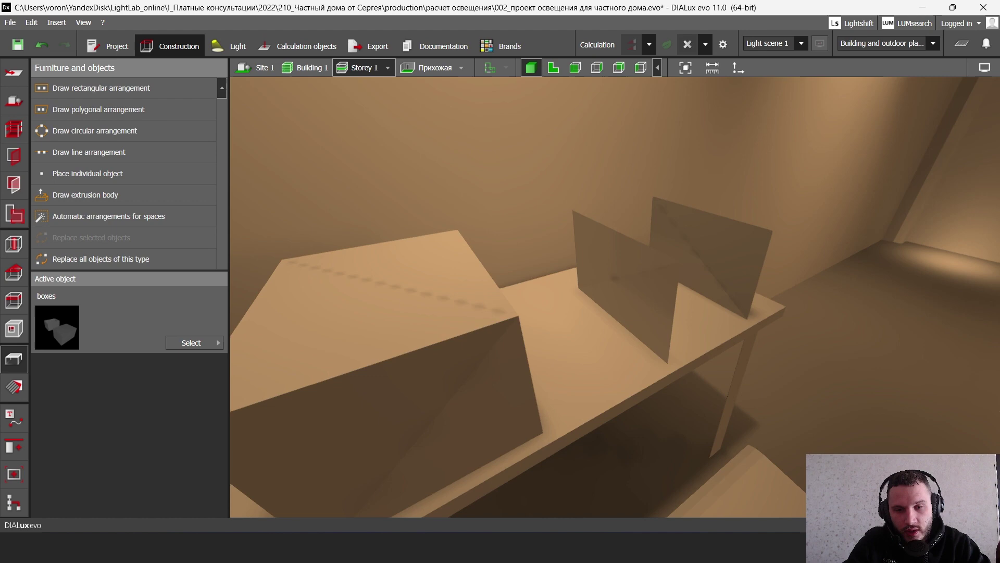
pyautogui.click(609, 548)
pyautogui.moveTo(525, 326); pyautogui.dragTo(543, 314, button='middle')
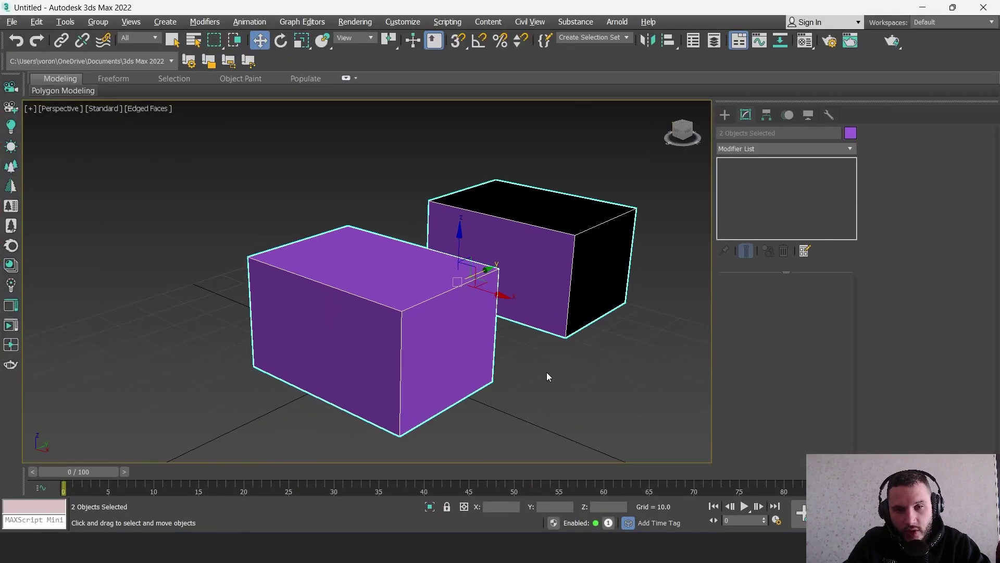
pyautogui.click(547, 373)
pyautogui.click(441, 317)
pyautogui.moveTo(468, 319)
pyautogui.keyDown('alt'); pyautogui.mouseDown(button='middle')
pyautogui.moveTo(414, 330)
pyautogui.moveTo(471, 315)
pyautogui.mouseUp(button='middle'); pyautogui.keyUp('alt')
pyautogui.moveTo(437, 285); pyautogui.dragTo(445, 311, button='middle')
pyautogui.click(482, 230)
pyautogui.click(470, 273)
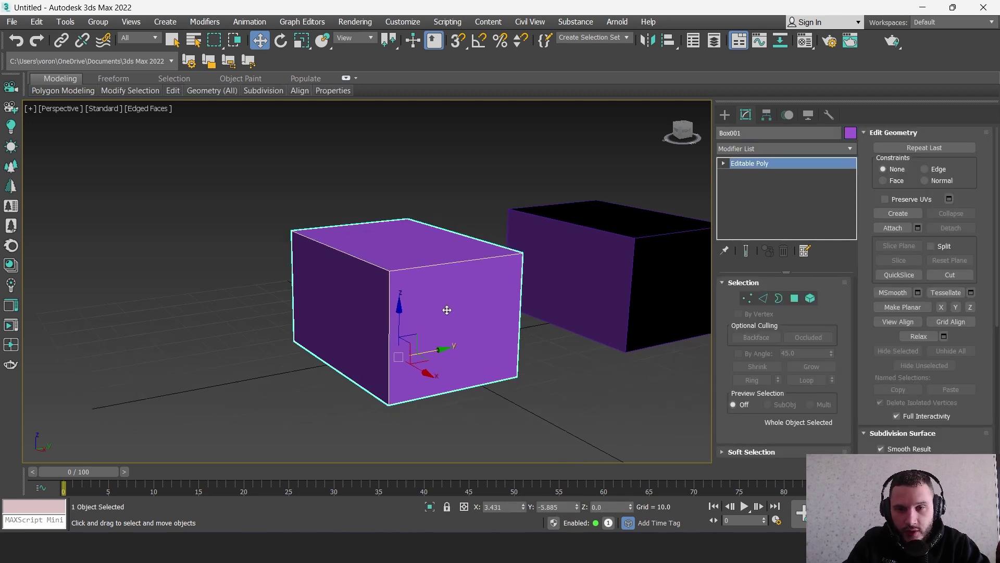
pyautogui.moveTo(518, 282); pyautogui.dragTo(449, 284, button='middle')
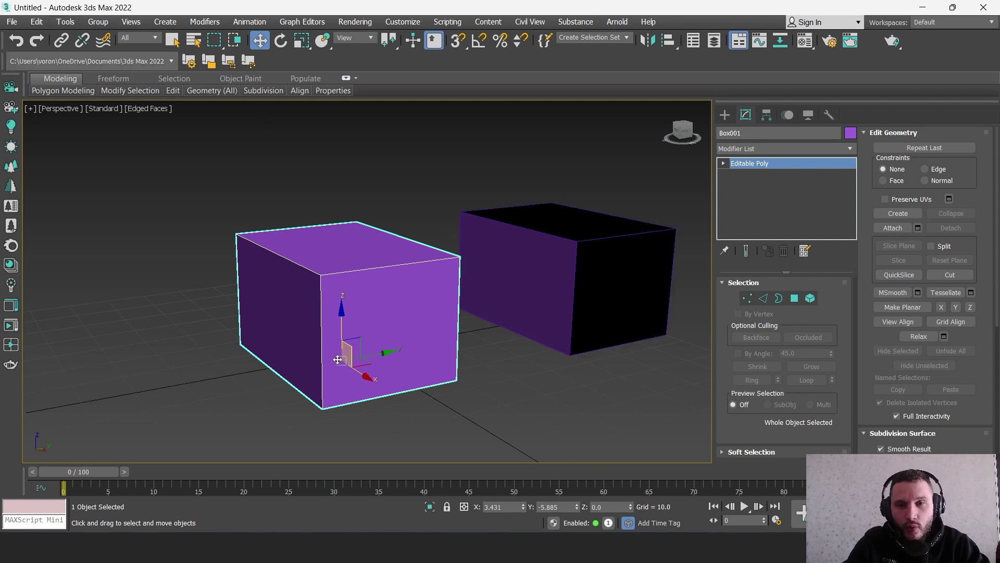
pyautogui.moveTo(459, 279); pyautogui.dragTo(371, 279, button='middle')
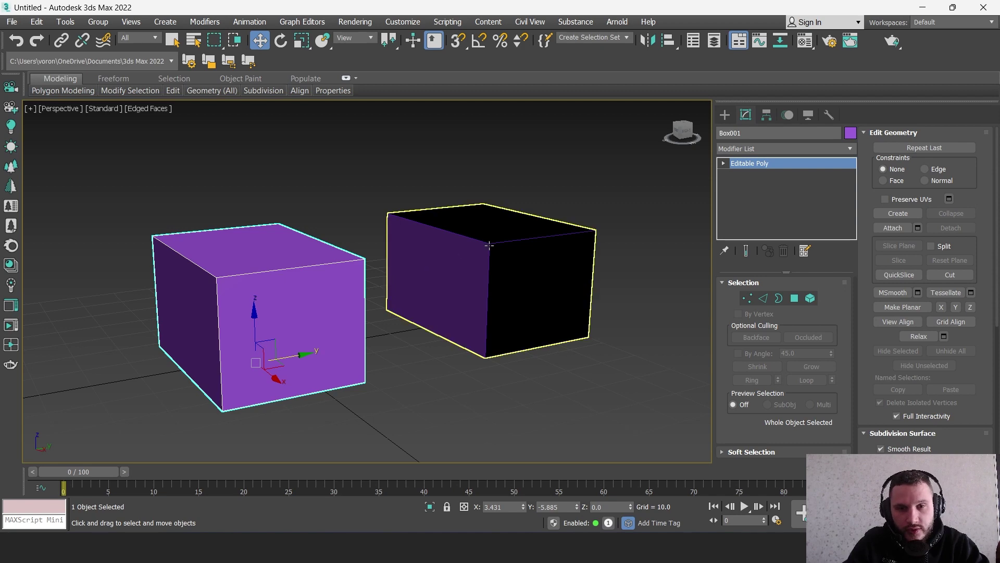
pyautogui.click(536, 230)
pyautogui.keyDown('alt'); pyautogui.moveTo(536, 230); pyautogui.dragTo(506, 242, button='middle'); pyautogui.keyUp('alt')
pyautogui.keyDown('alt'); pyautogui.moveTo(399, 272); pyautogui.dragTo(469, 319, button='middle'); pyautogui.keyUp('alt')
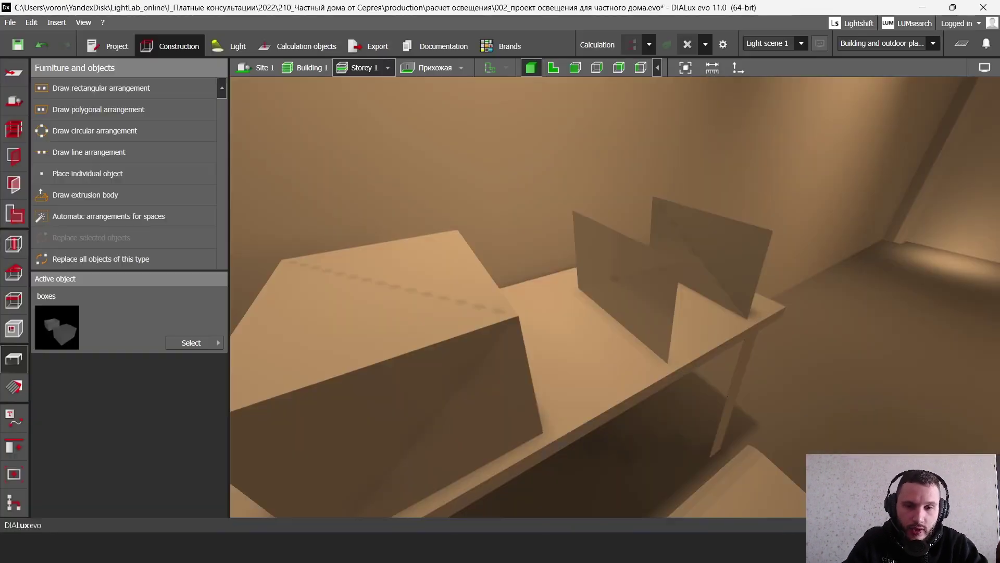
# Orbit around the lit room and table toward the chair, then switch to the Telegram chat
pyautogui.scroll(-3, 524, 413)
pyautogui.moveTo(577, 363); pyautogui.dragTo(644, 344, button='right')
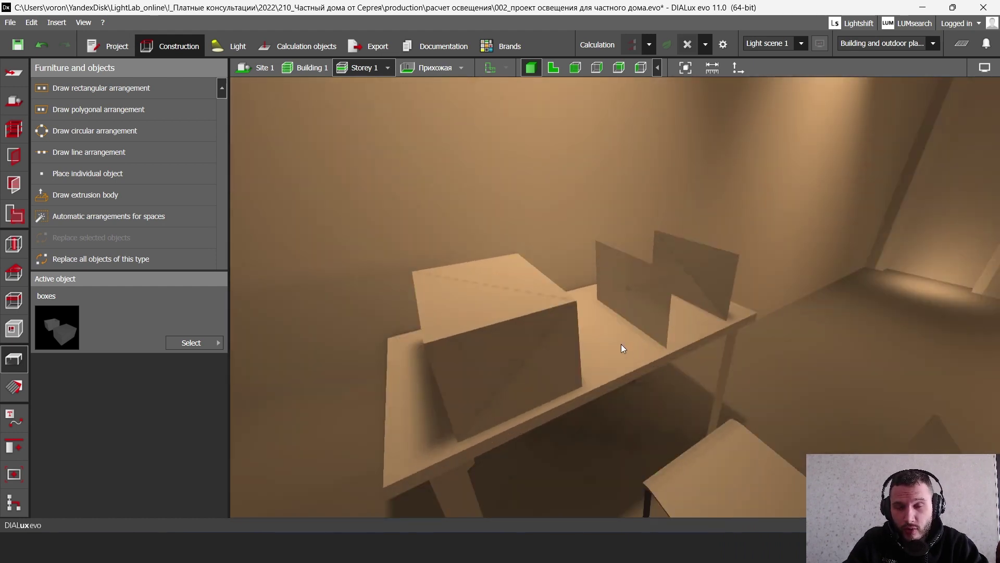
pyautogui.moveTo(621, 344); pyautogui.dragTo(500, 361, button='right')
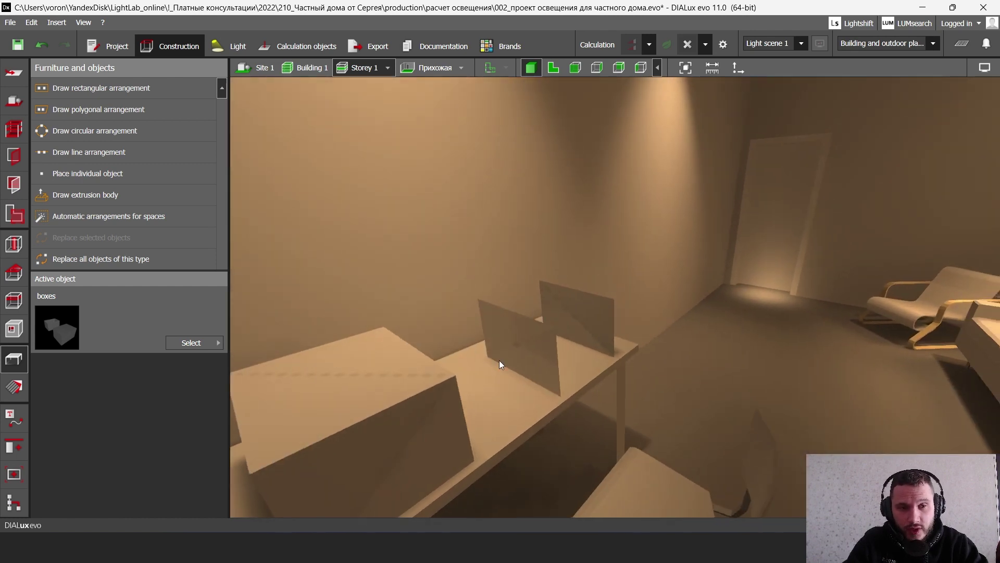
pyautogui.scroll(-5, 500, 360)
pyautogui.moveTo(554, 321); pyautogui.dragTo(531, 343, button='right')
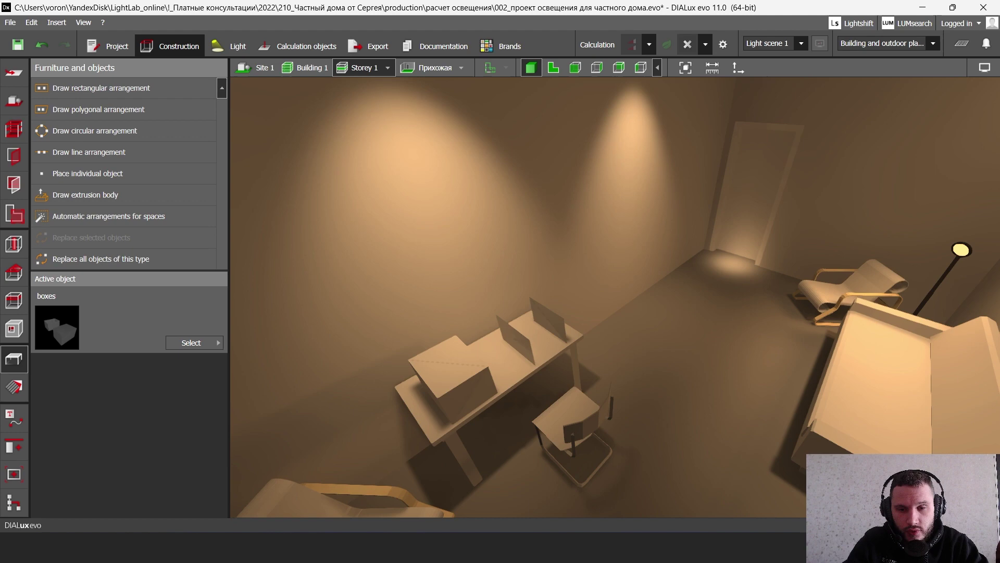
pyautogui.hotkey('alt', 'Tab')
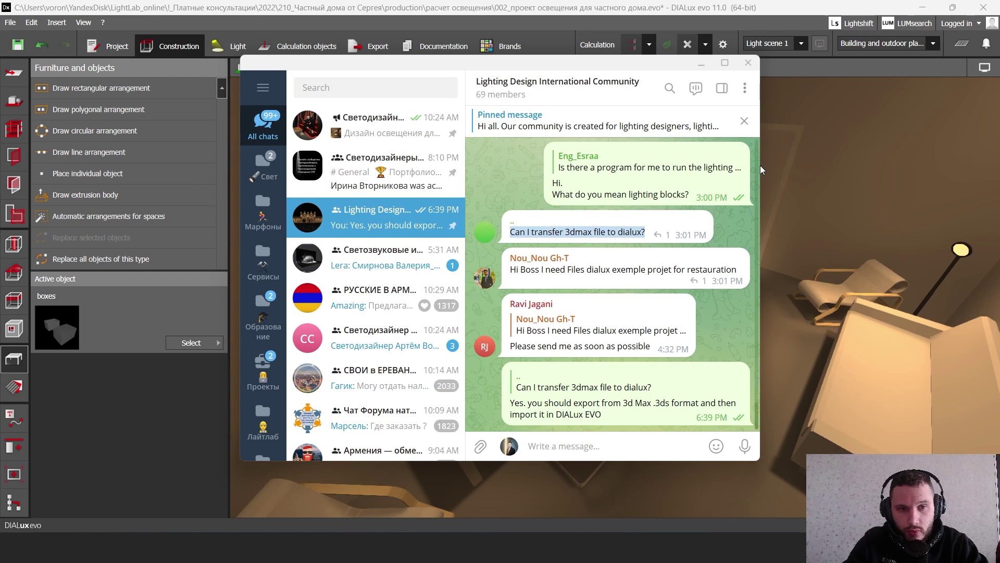
# Widen and shift the Telegram window, scroll through the .3ds export advice, and minimise it
pyautogui.moveTo(761, 169); pyautogui.dragTo(882, 163)
pyautogui.moveTo(713, 66); pyautogui.dragTo(583, 64)
pyautogui.scroll(15, 606, 265)
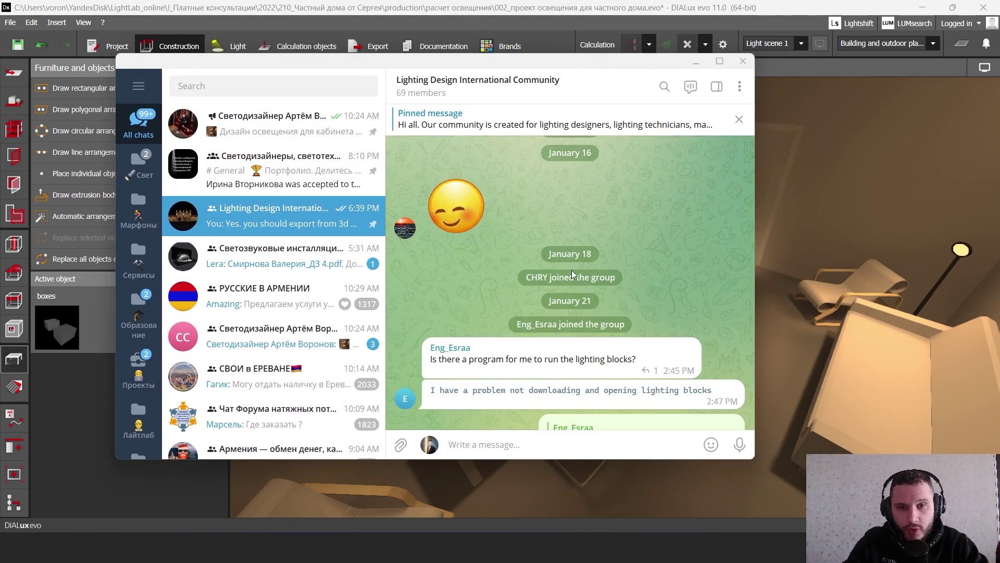
pyautogui.scroll(-15, 579, 281)
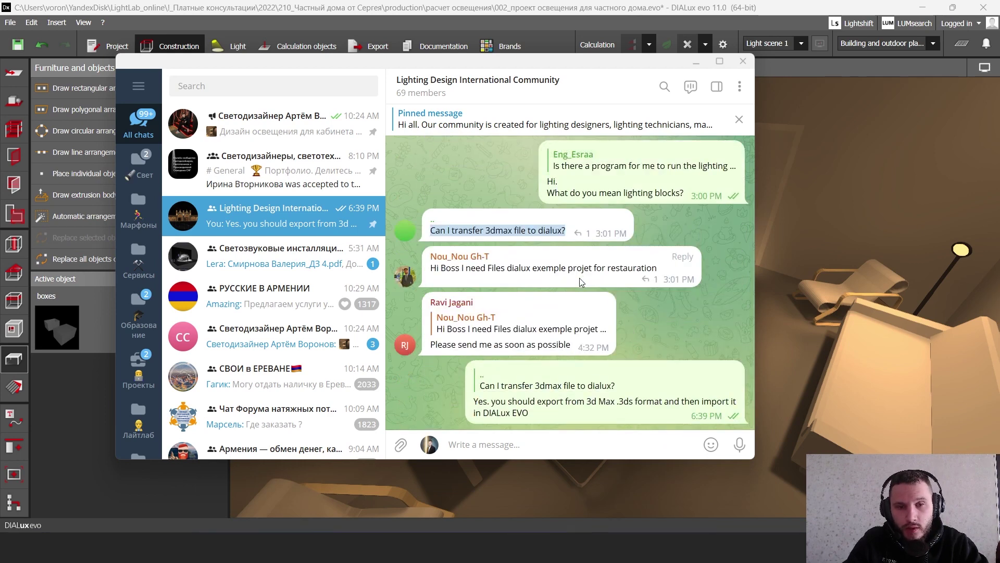
pyautogui.click(695, 63)
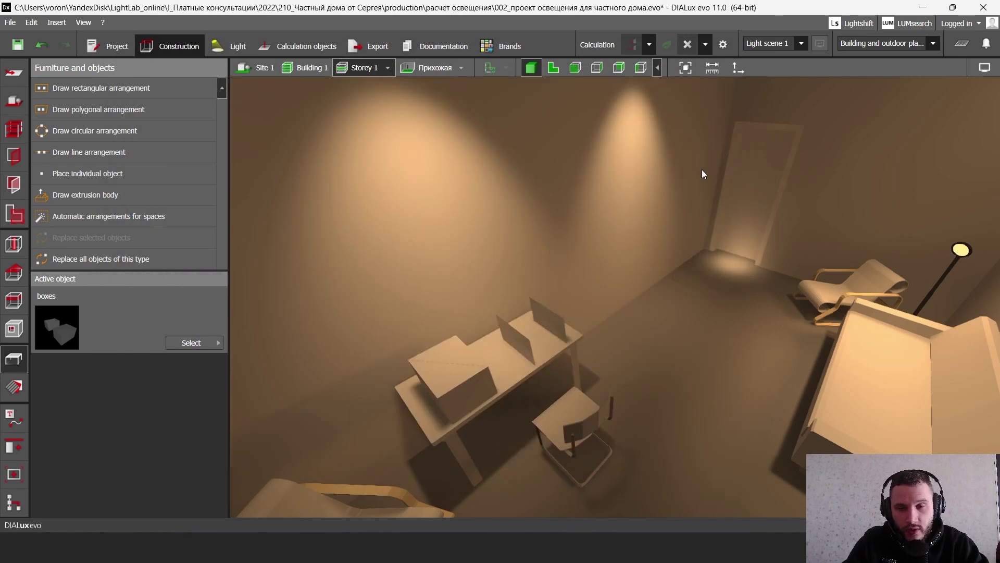